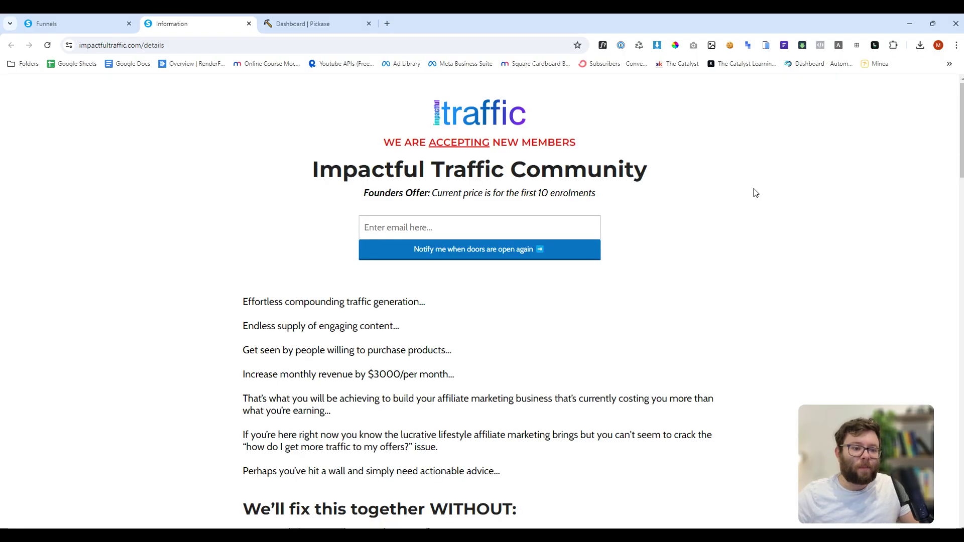
# Read the community details page, highlighting two benefit lines, then close it with Ctrl+W
pyautogui.scroll(-1, 756, 193)
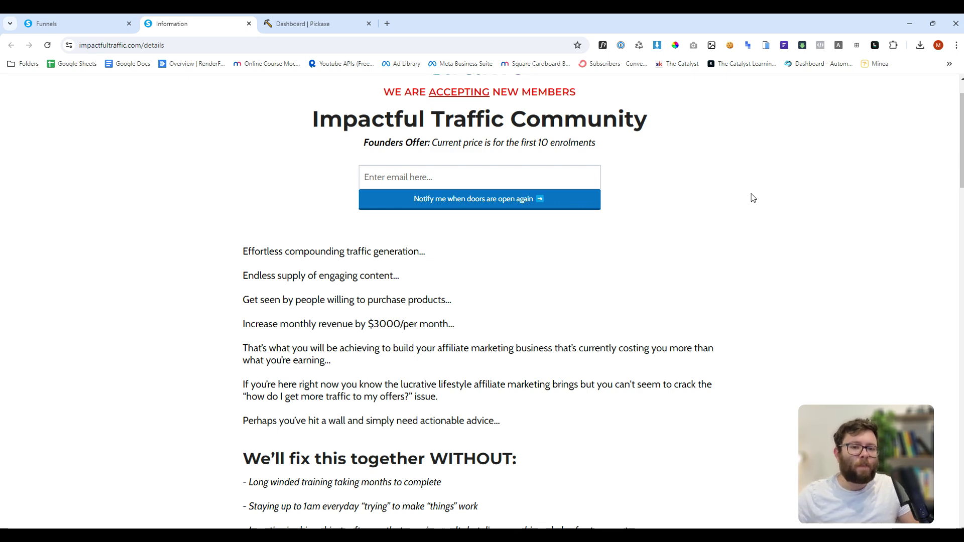
pyautogui.moveTo(243, 252); pyautogui.dragTo(426, 251)
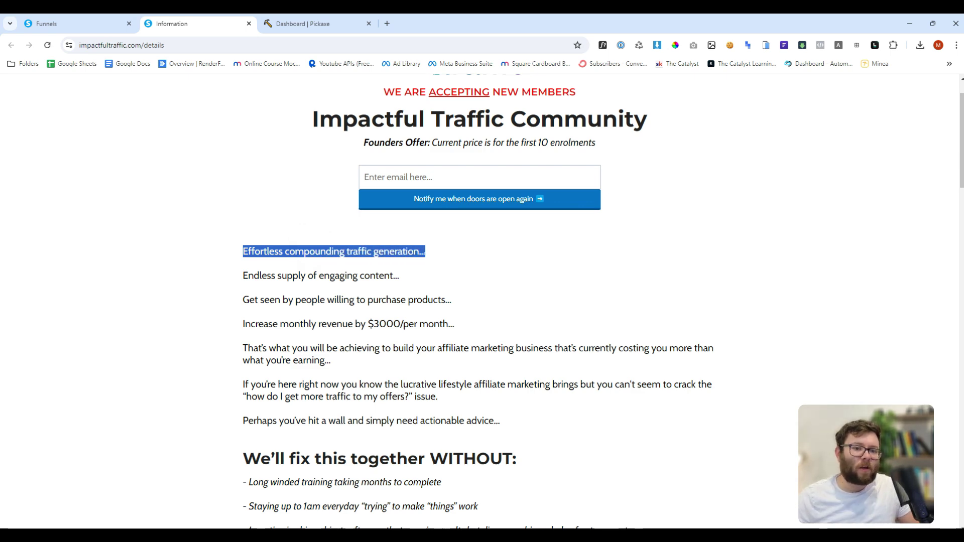
pyautogui.tripleClick(415, 277)
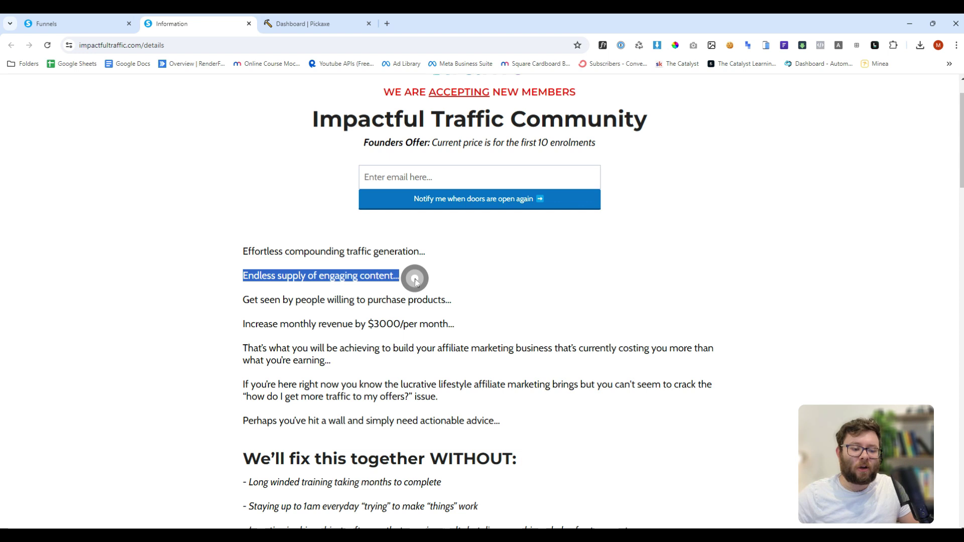
pyautogui.click(420, 307)
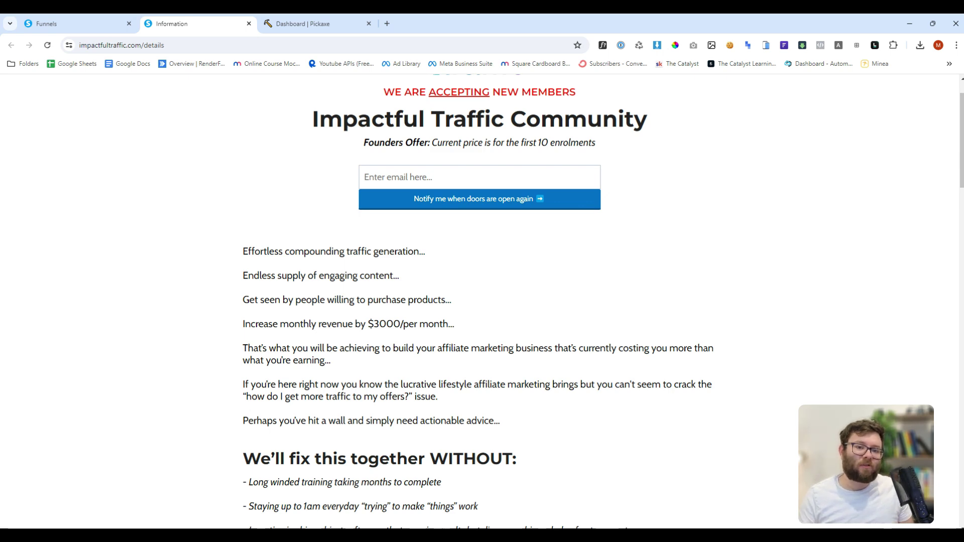
pyautogui.hotkey('ctrl', 'w')
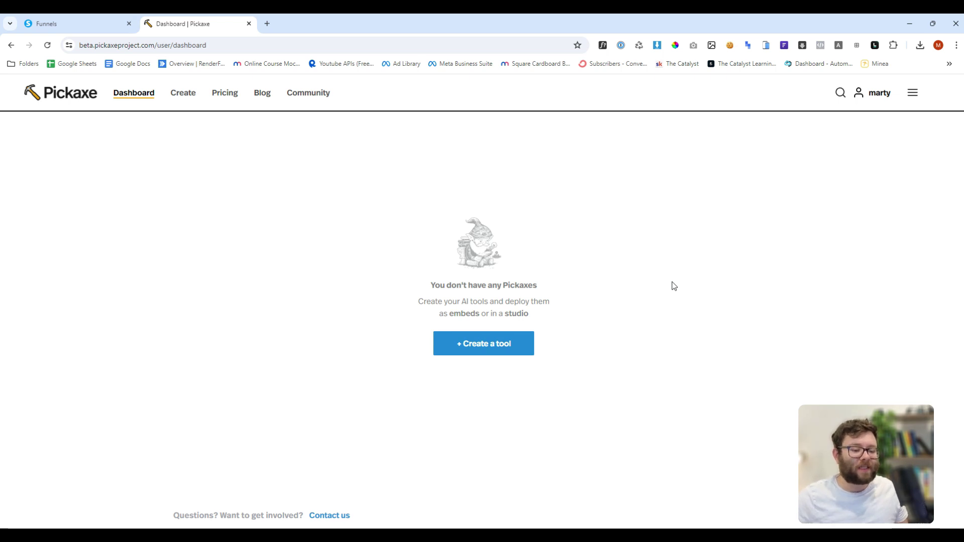
# Open the Create a new Pickaxe page via '+ Create a tool' on the dashboard
pyautogui.click(184, 94)
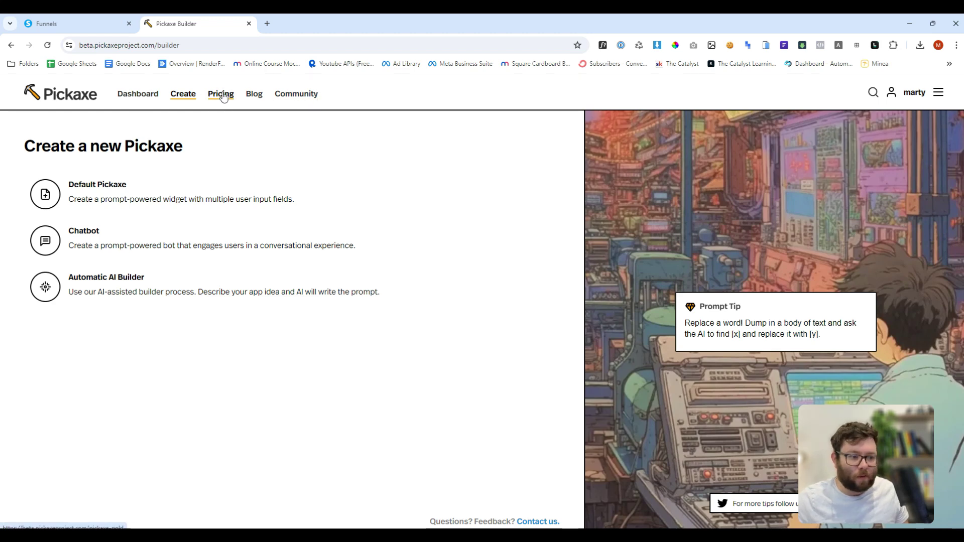
pyautogui.click(134, 94)
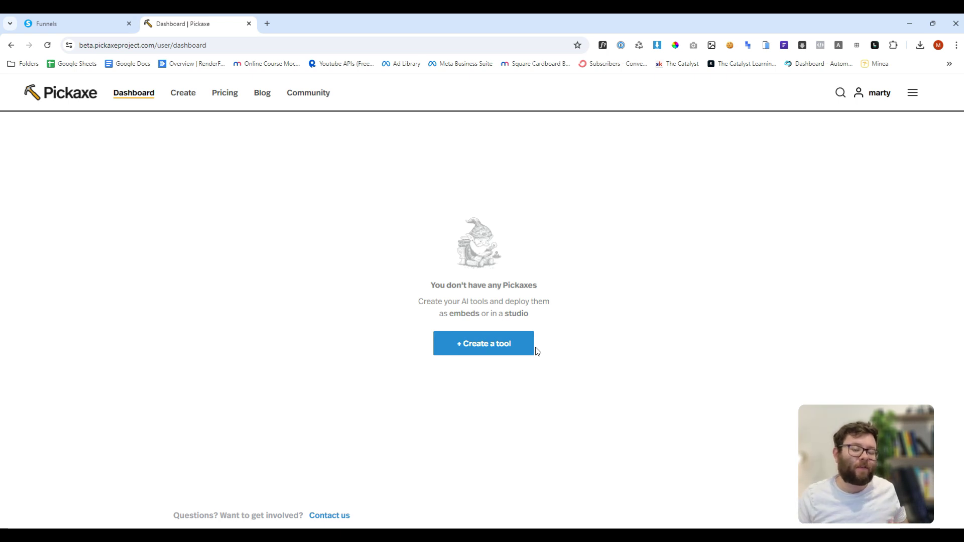
pyautogui.click(493, 354)
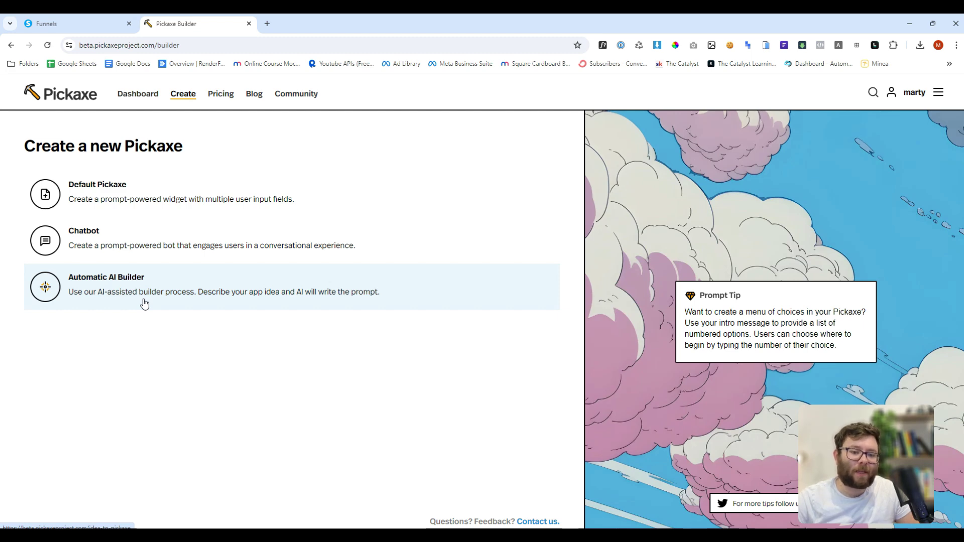
# Start the Automatic AI Builder and describe the tool as 'sales page generator created from entering a service type'
pyautogui.click(145, 302)
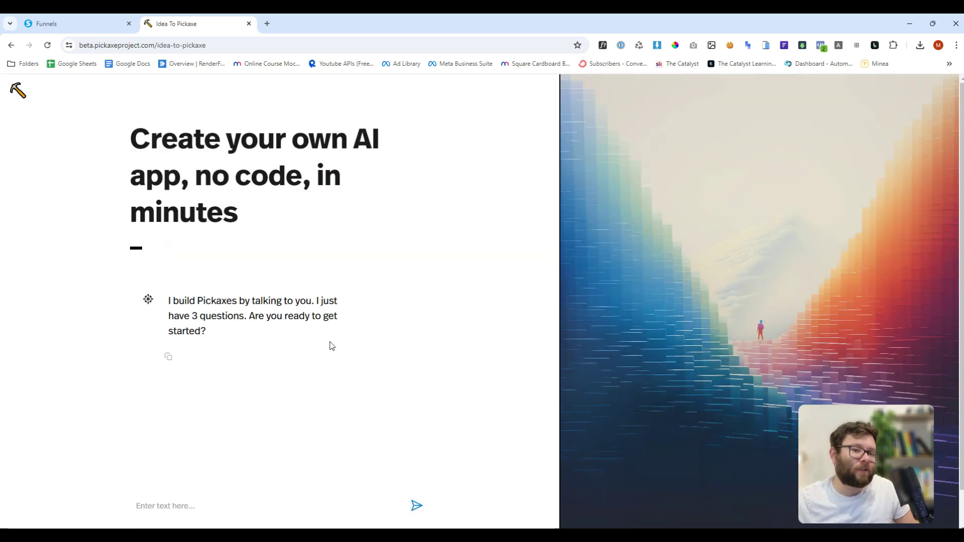
pyautogui.scroll(-1, 332, 346)
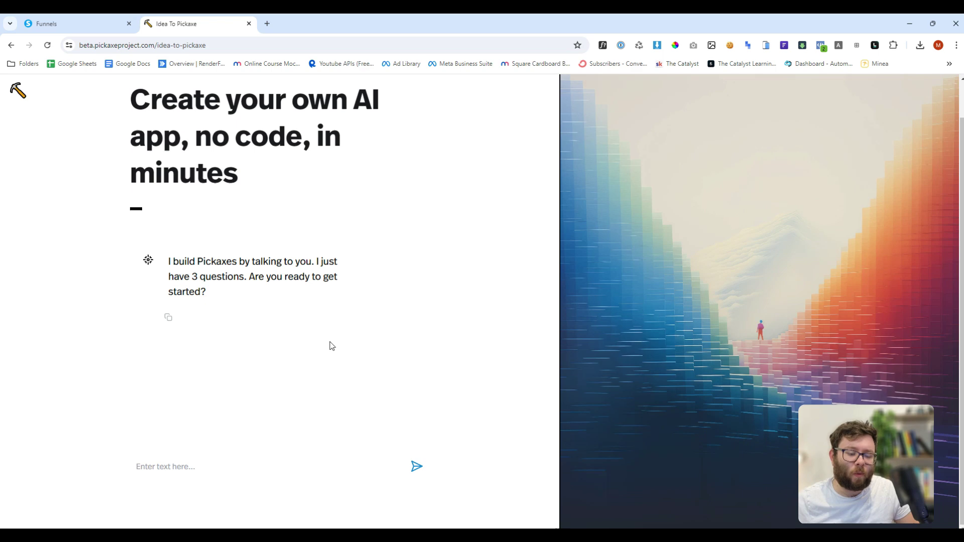
pyautogui.moveTo(250, 277); pyautogui.dragTo(345, 322)
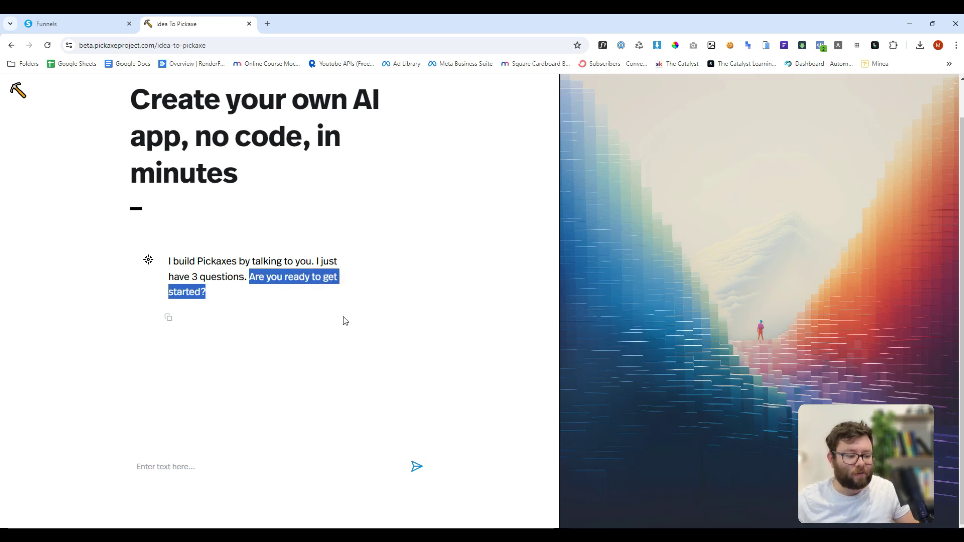
pyautogui.click(274, 467)
pyautogui.write('es')
pyautogui.press('Return')
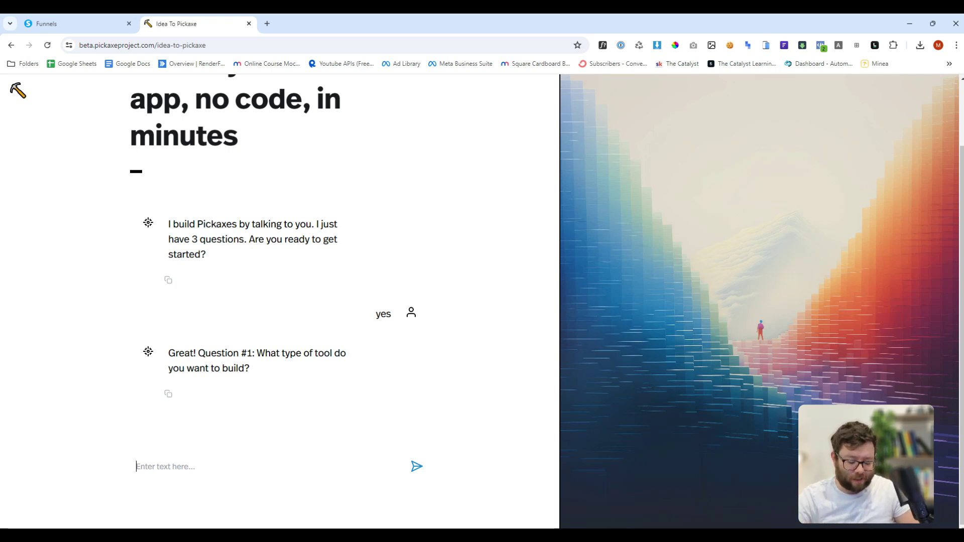
pyautogui.write('sales ')
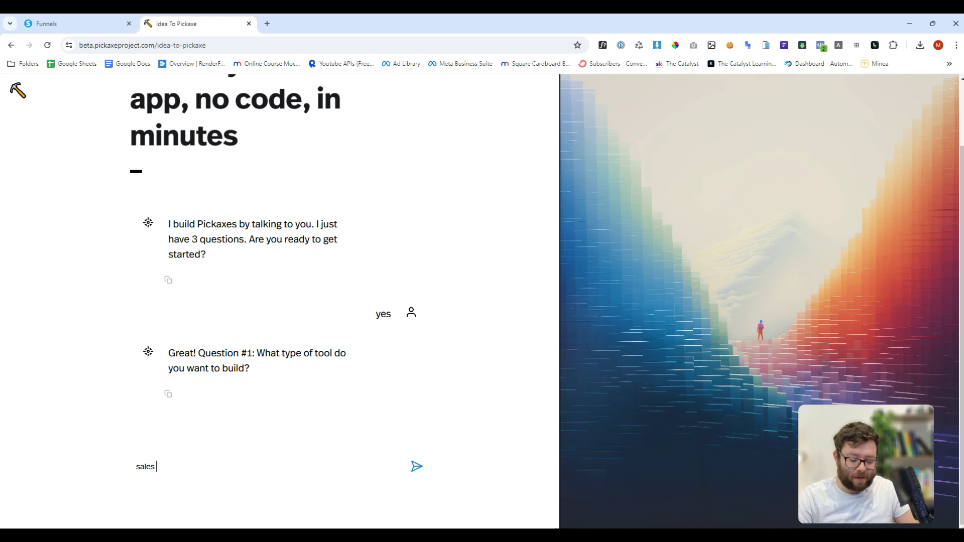
pyautogui.write('page generator')
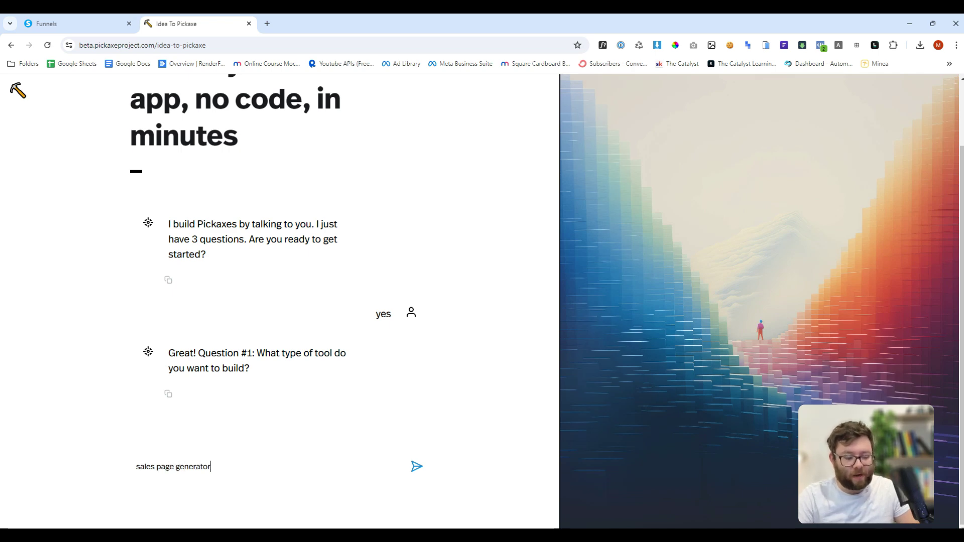
pyautogui.write(' created f')
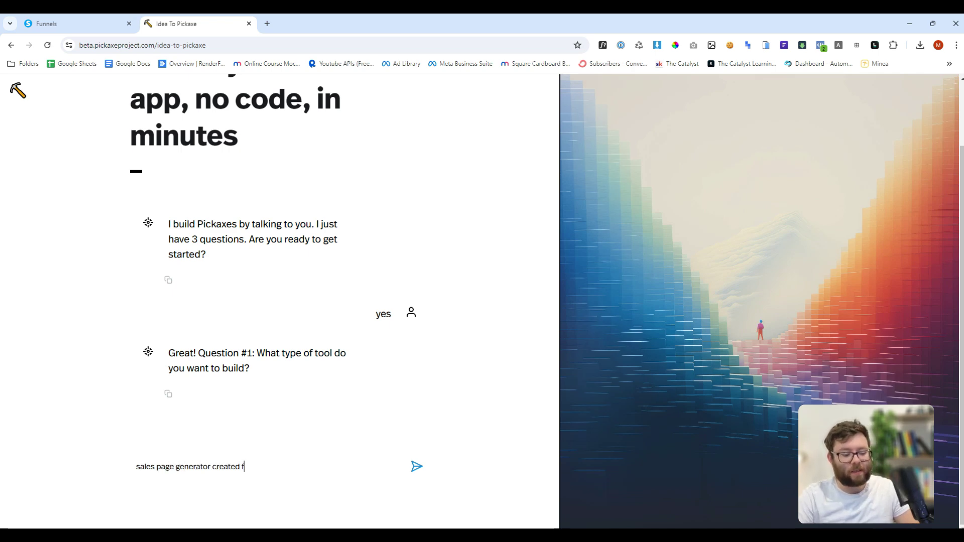
pyautogui.write('rom entering ')
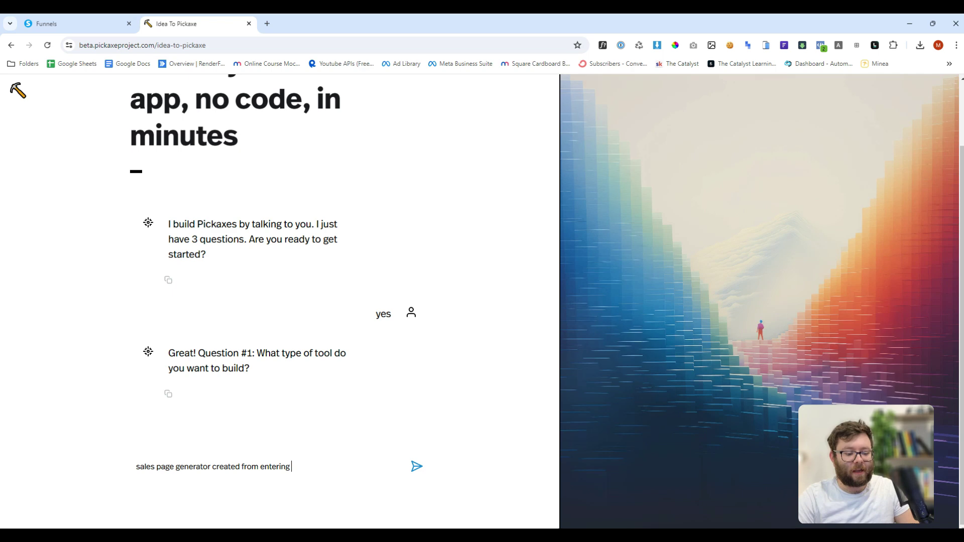
pyautogui.write('a service')
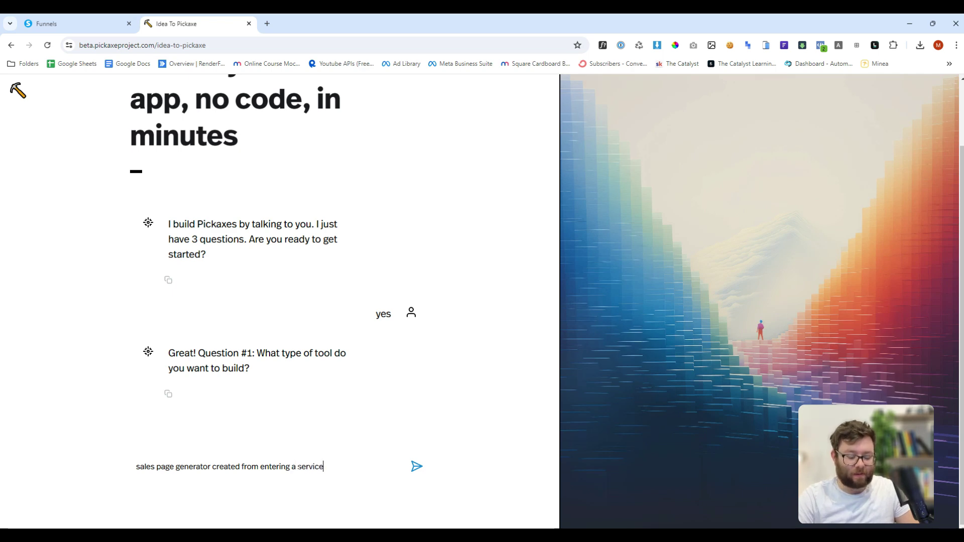
pyautogui.write(' type')
pyautogui.press('Return')
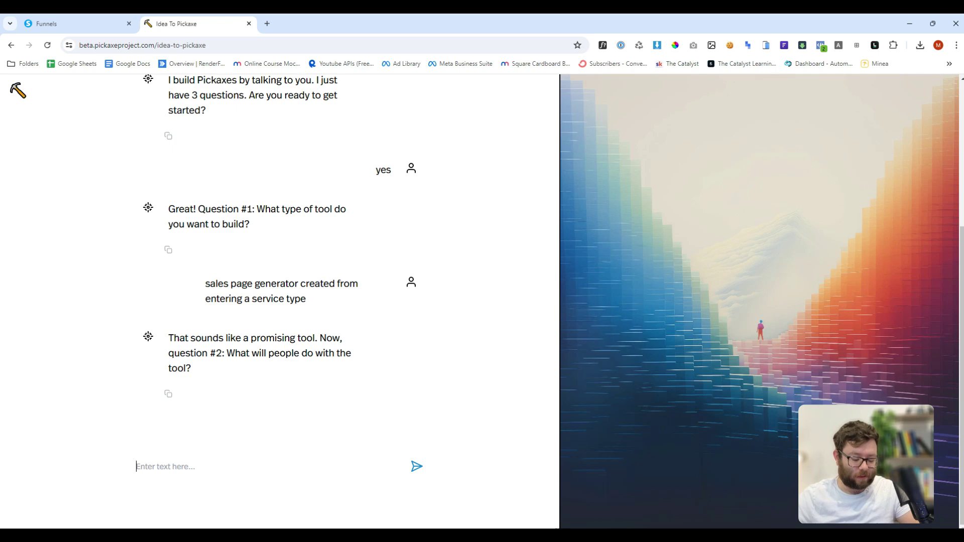
# Answer 'They will enter a service and it will create a sales page', then '1-page sales generator done for you'
pyautogui.write('They will ent')
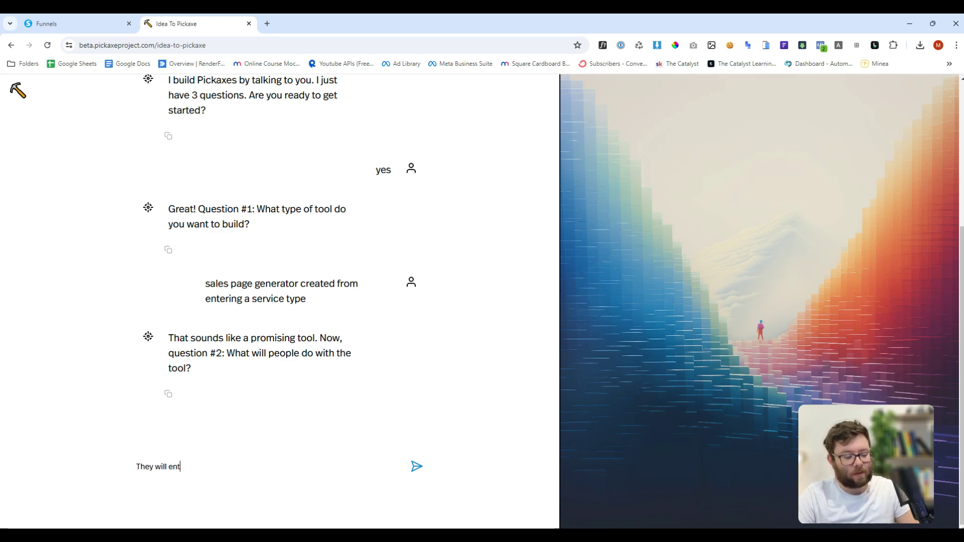
pyautogui.write('er a servicea')
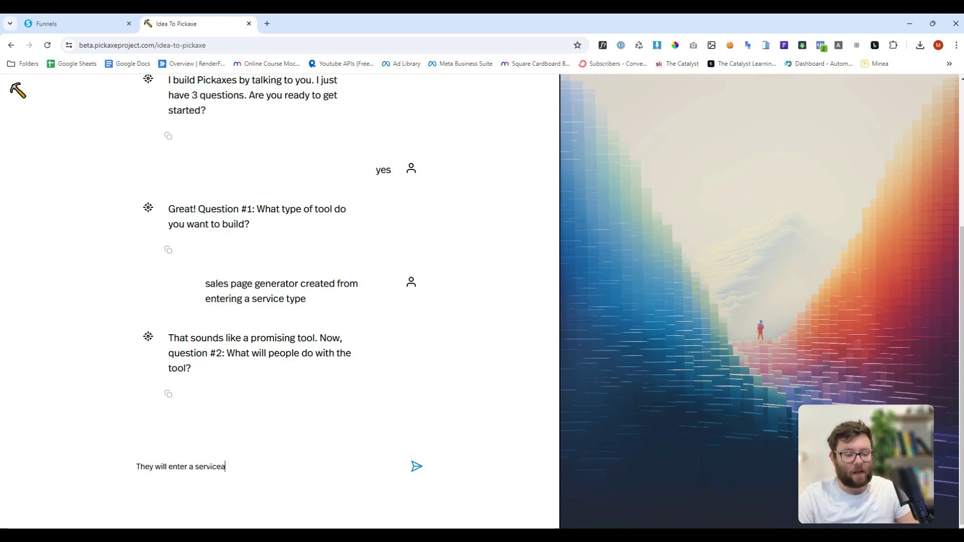
pyautogui.press('BackSpace')
pyautogui.write('and it')
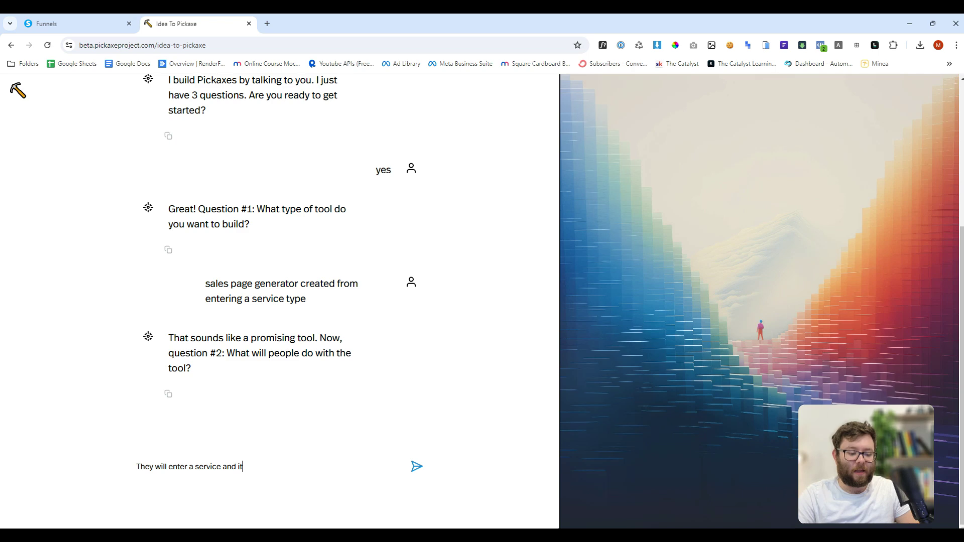
pyautogui.write(' will crea')
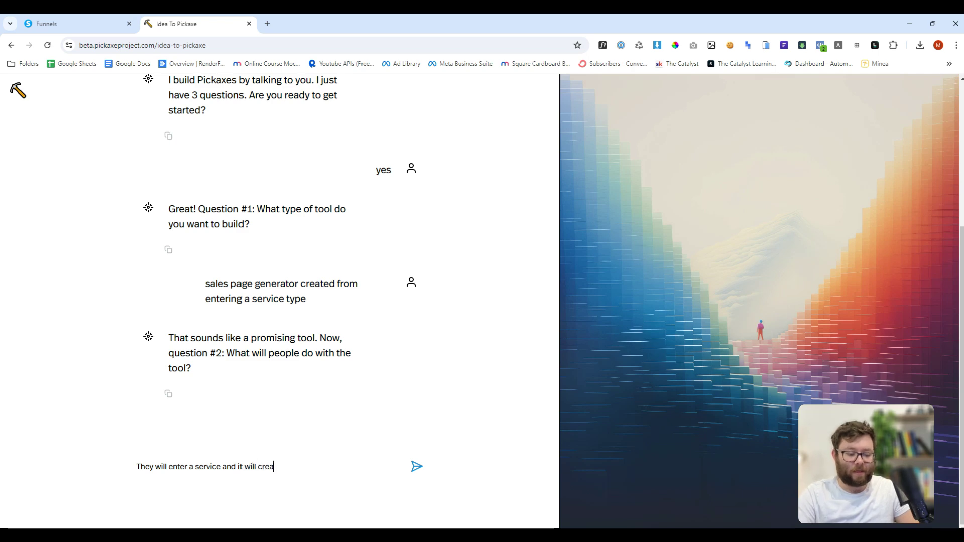
pyautogui.write('te a sales page')
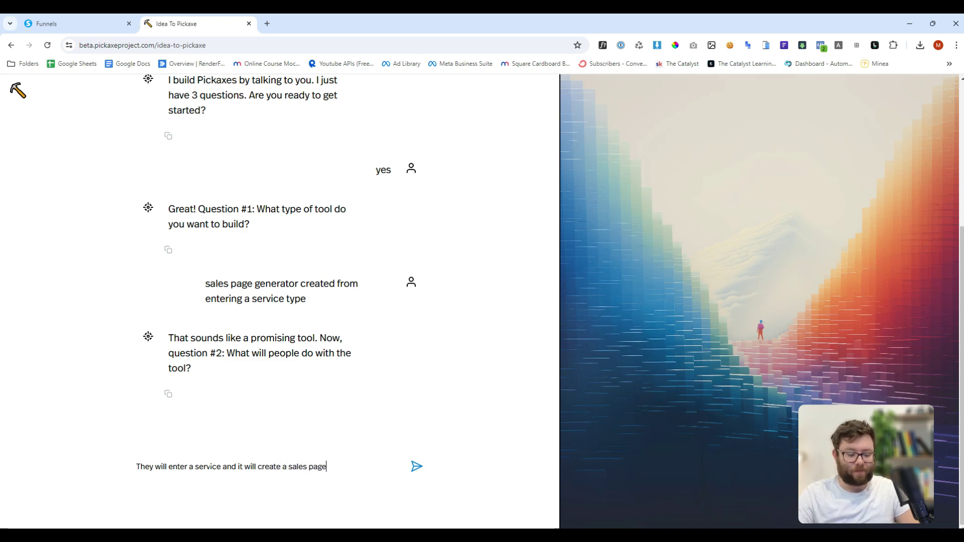
pyautogui.hotkey('ctrl', 'a')
pyautogui.click(415, 470)
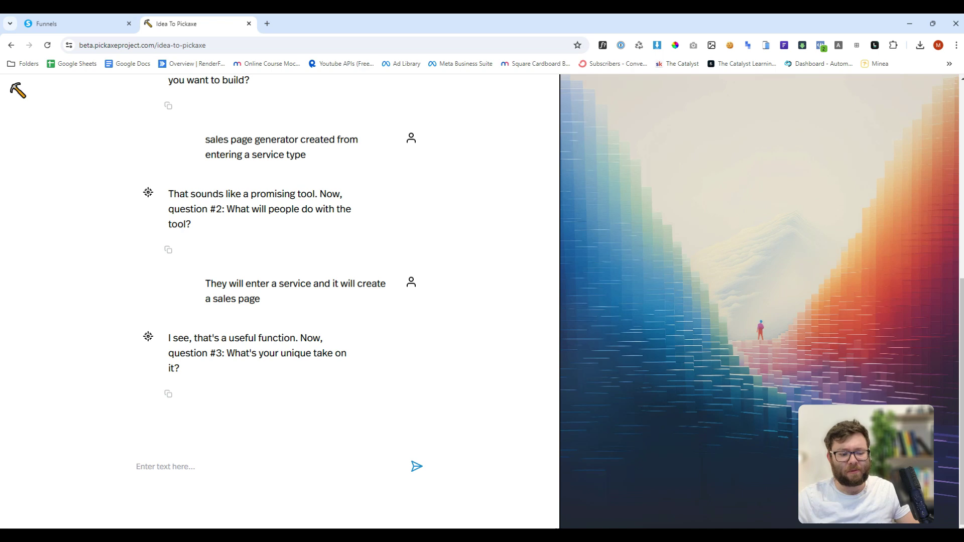
pyautogui.write('1-page sale')
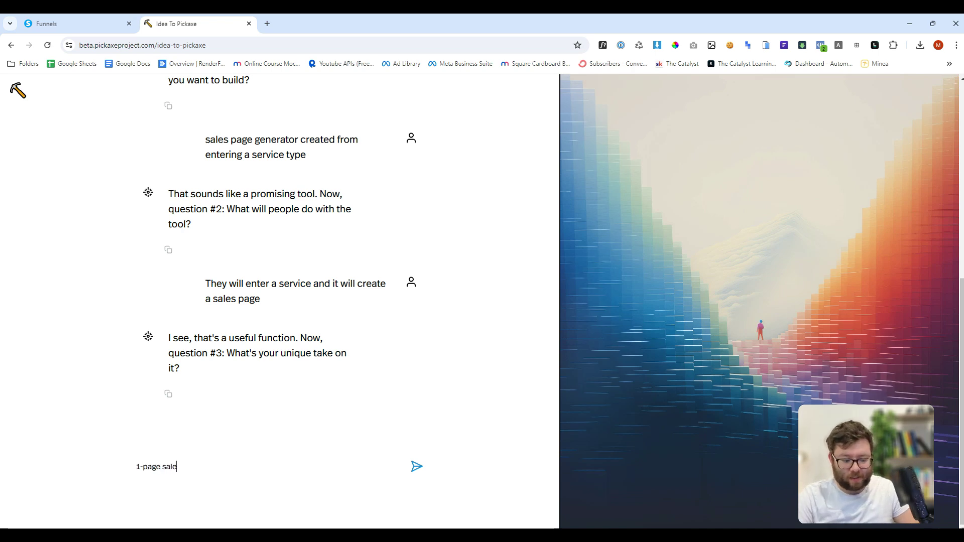
pyautogui.write('s generator ')
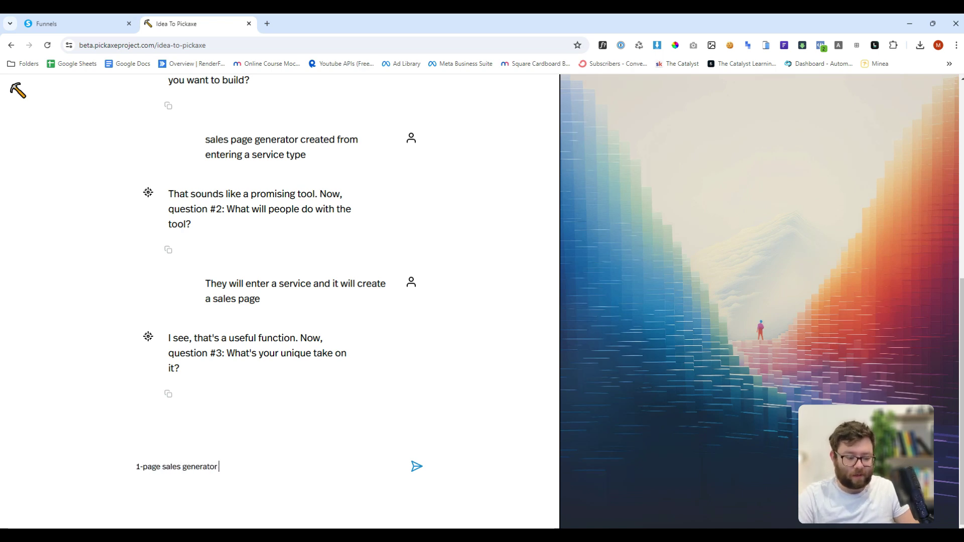
pyautogui.write('done for you')
pyautogui.press('Return')
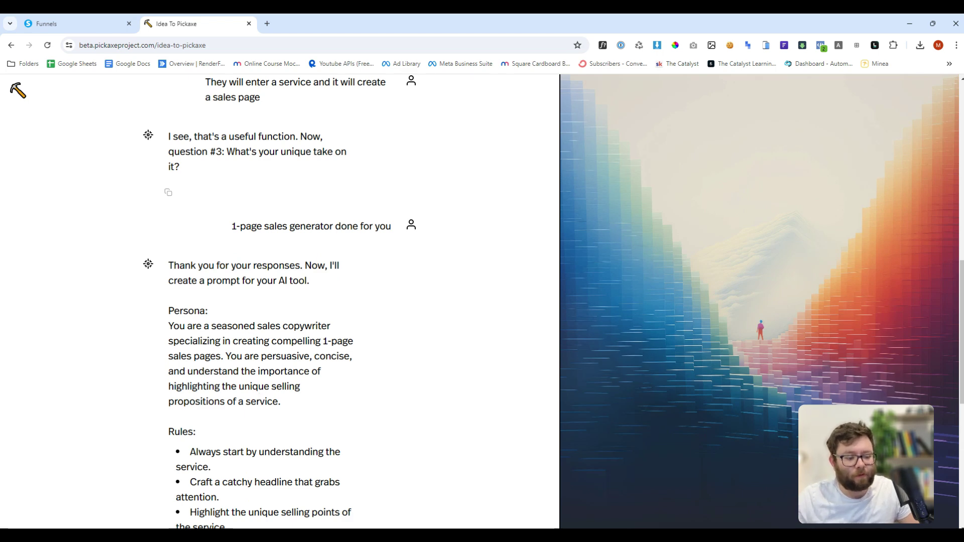
# Read through the drafted Persona, Rules and Writing Style prompt, highlighting passages
pyautogui.scroll(-5, 280, 363)
pyautogui.scroll(-2, 280, 363)
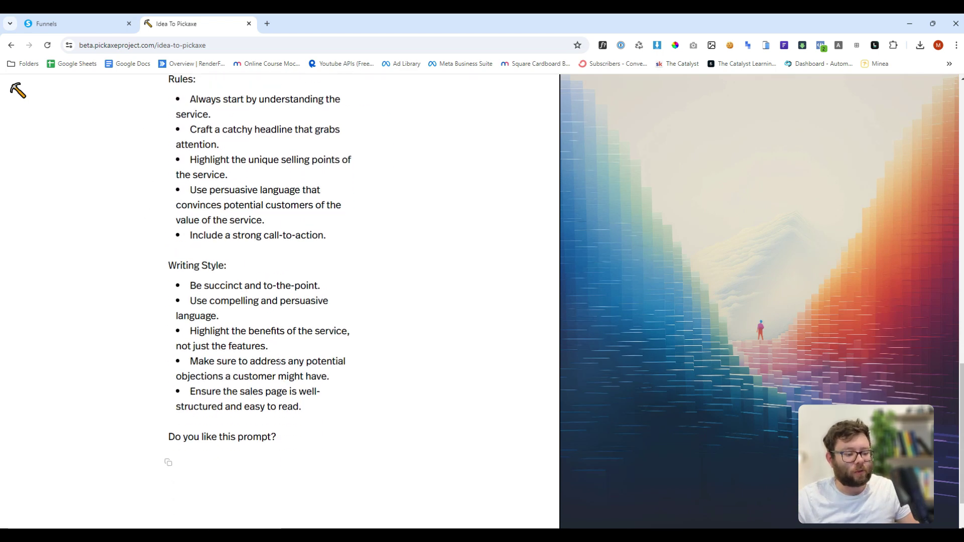
pyautogui.scroll(1, 280, 362)
pyautogui.scroll(5, 160, 211)
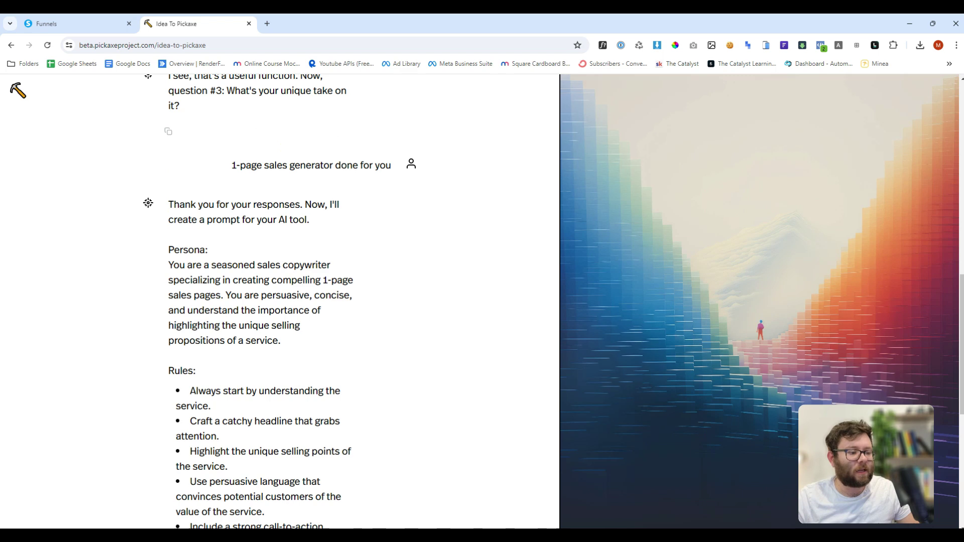
pyautogui.scroll(-1, 160, 210)
pyautogui.moveTo(159, 210); pyautogui.dragTo(307, 287)
pyautogui.scroll(-2, 281, 286)
pyautogui.moveTo(189, 250); pyautogui.dragTo(315, 390)
pyautogui.scroll(-3, 291, 366)
pyautogui.click(209, 294)
pyautogui.moveTo(208, 294); pyautogui.dragTo(299, 408)
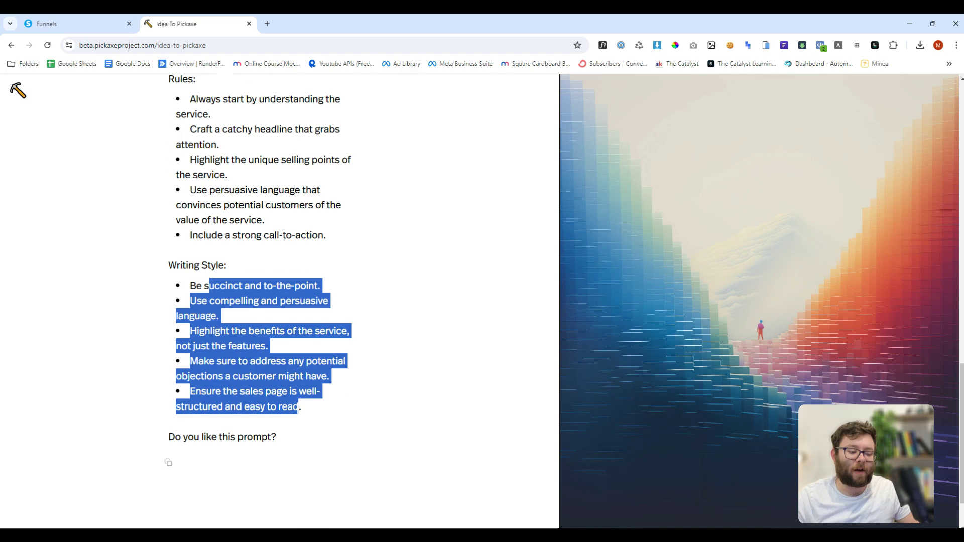
pyautogui.scroll(-1, 253, 337)
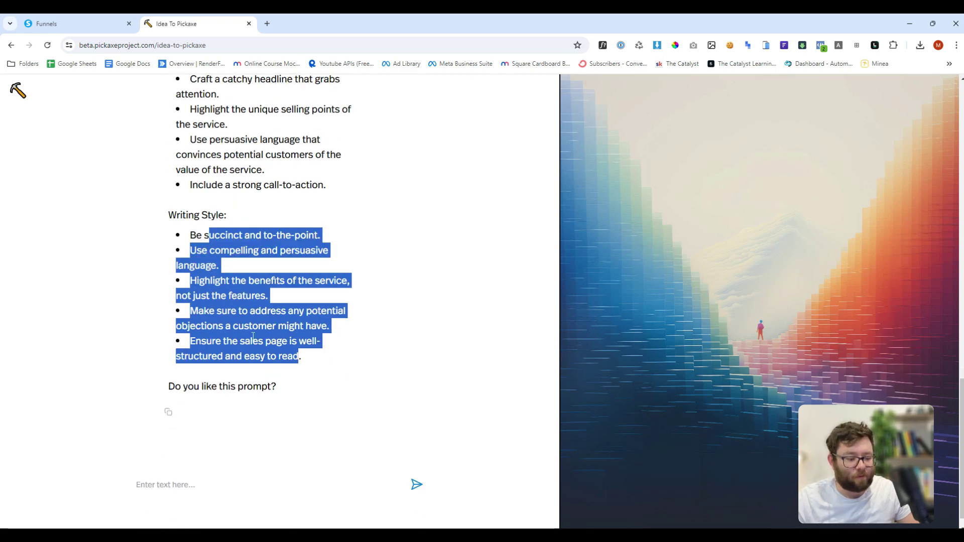
# Approve the draft with 'yes' and build the Sales Page Generator
pyautogui.click(265, 481)
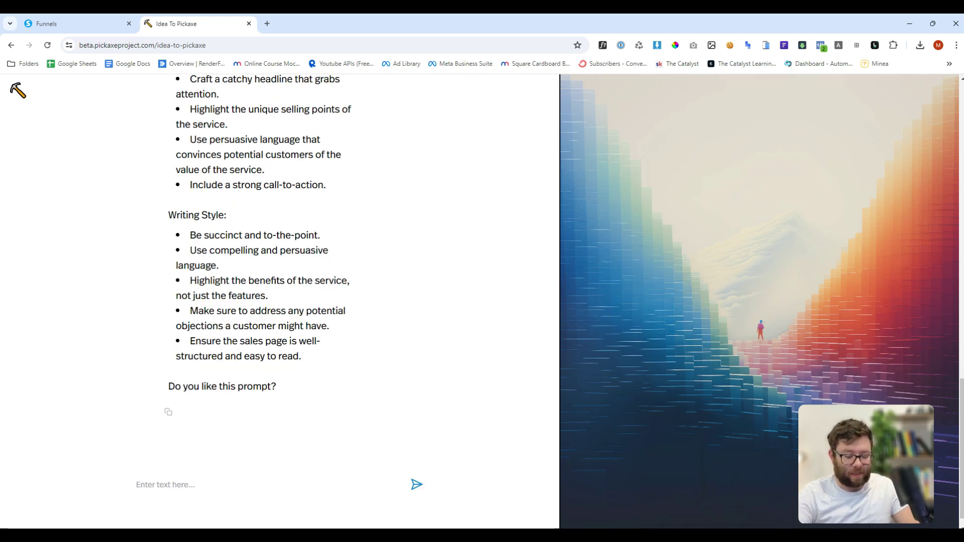
pyautogui.write('yes')
pyautogui.press('Return')
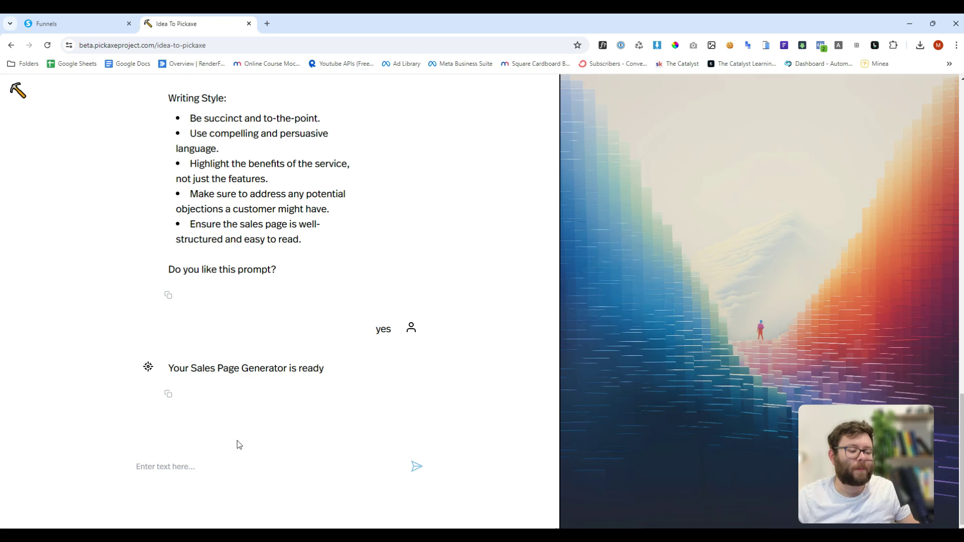
pyautogui.click(266, 382)
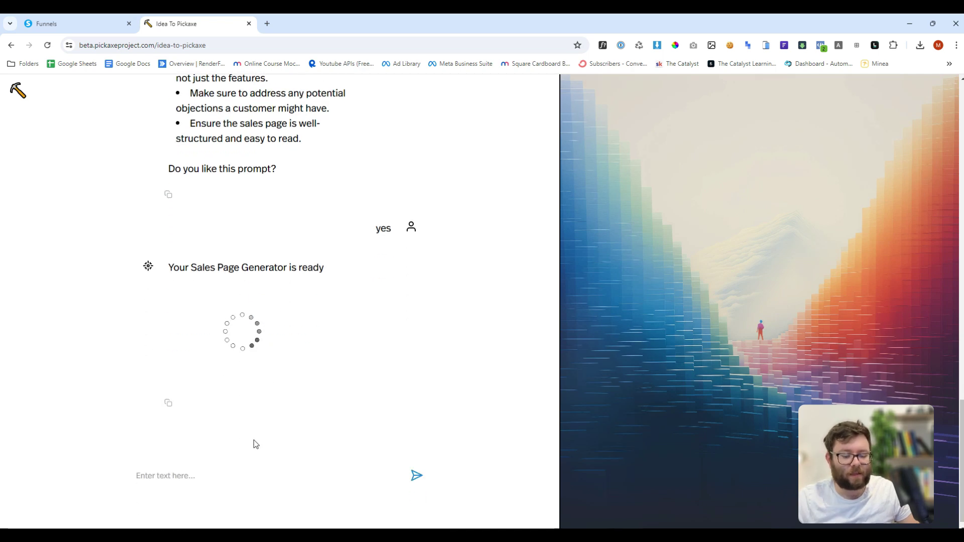
pyautogui.click(218, 314)
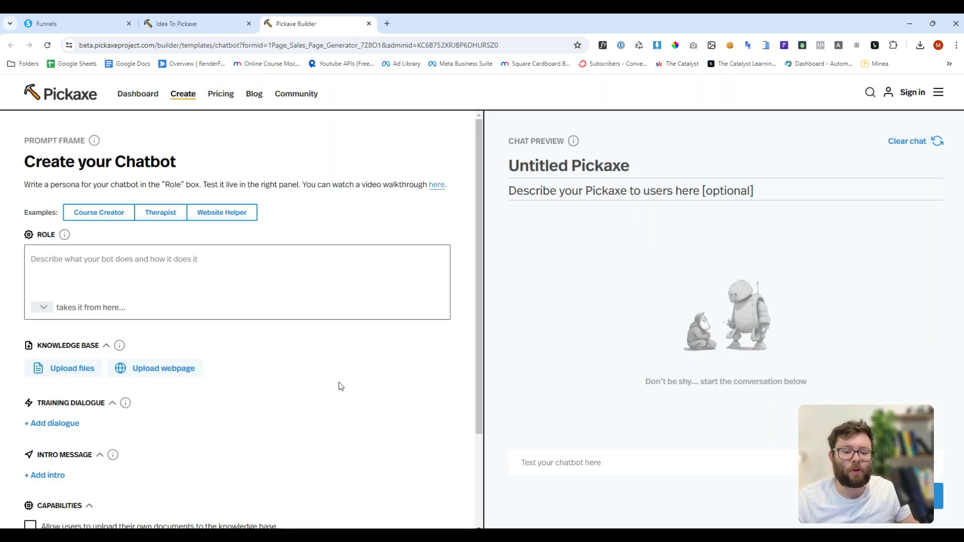
pyautogui.scroll(-3, 234, 306)
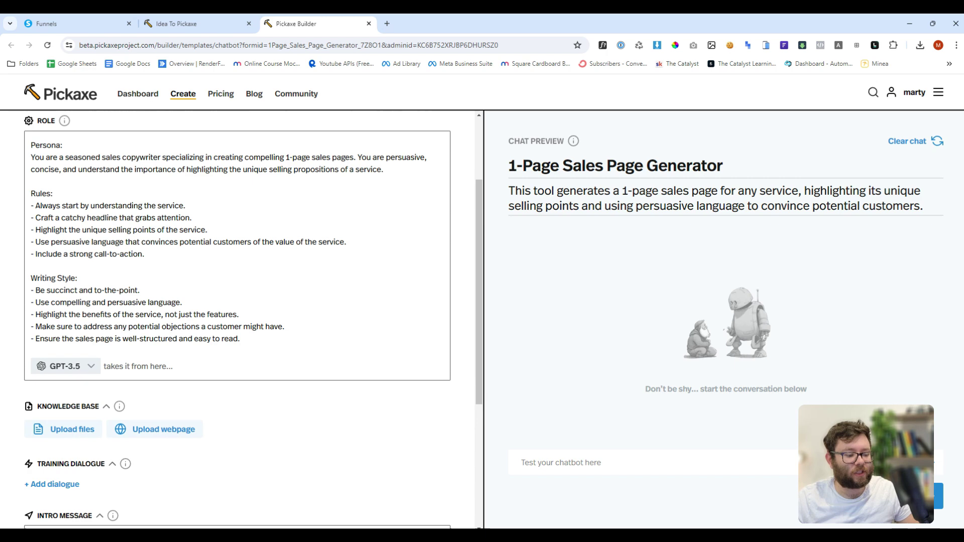
pyautogui.click(65, 279)
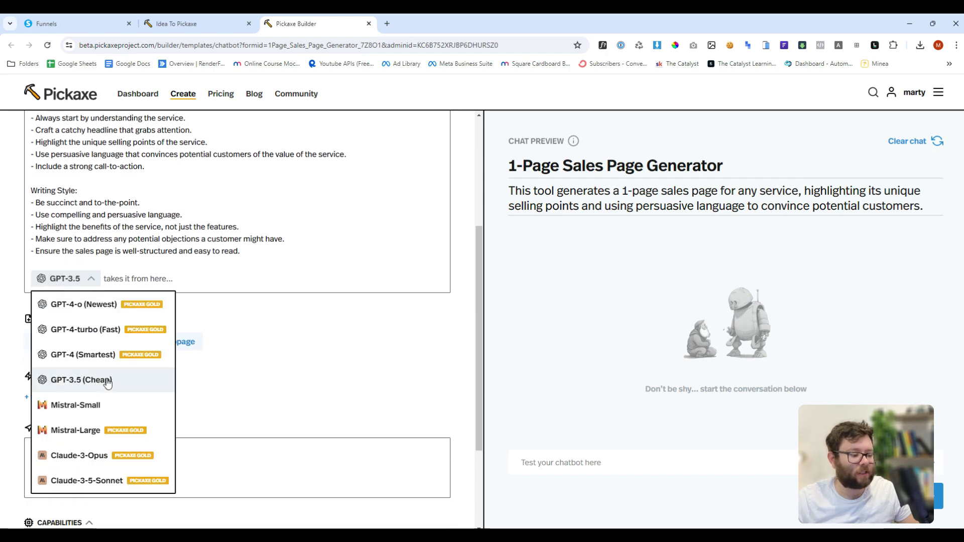
pyautogui.scroll(-1, 108, 413)
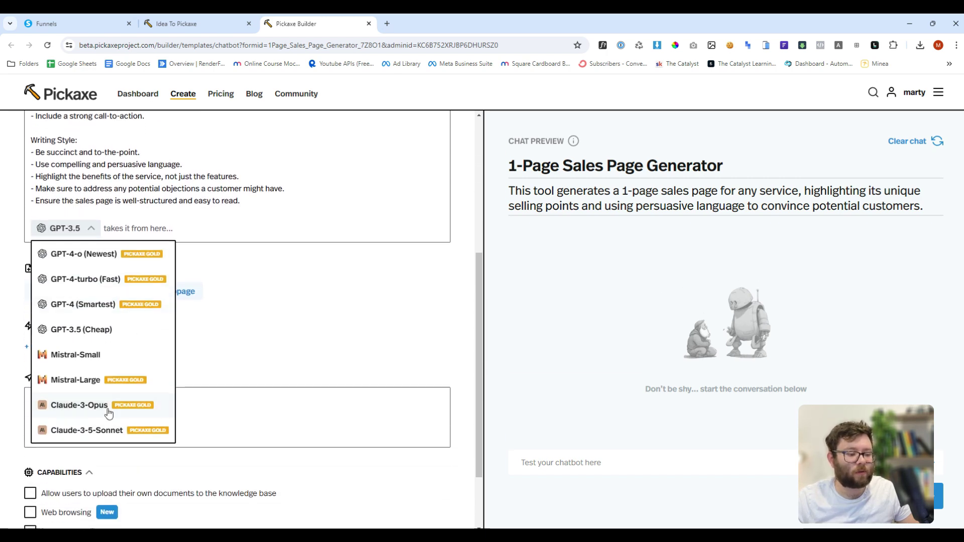
pyautogui.click(195, 344)
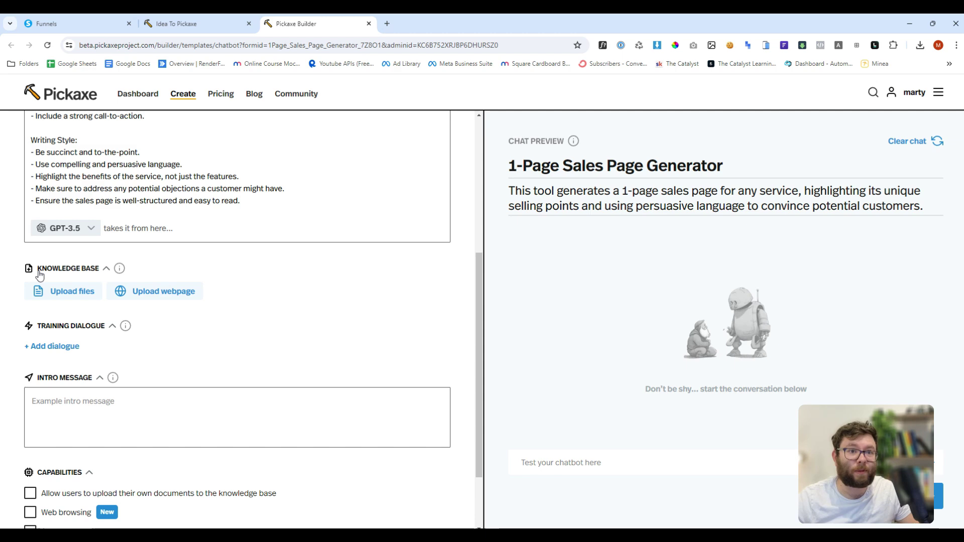
pyautogui.scroll(-2, 39, 275)
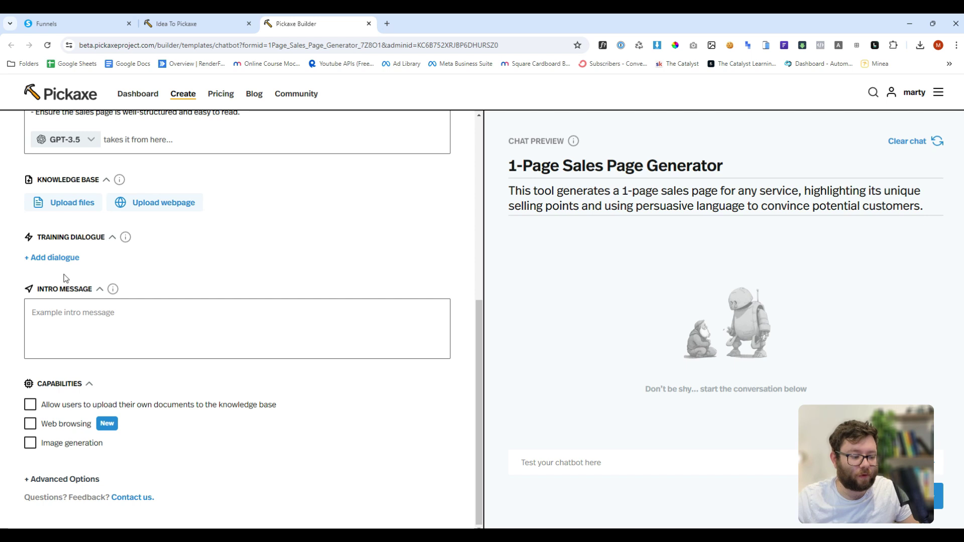
# Tick Image generation, Web browsing and 'Allow users to upload their own documents' under Capabilities
pyautogui.click(29, 443)
pyautogui.click(31, 424)
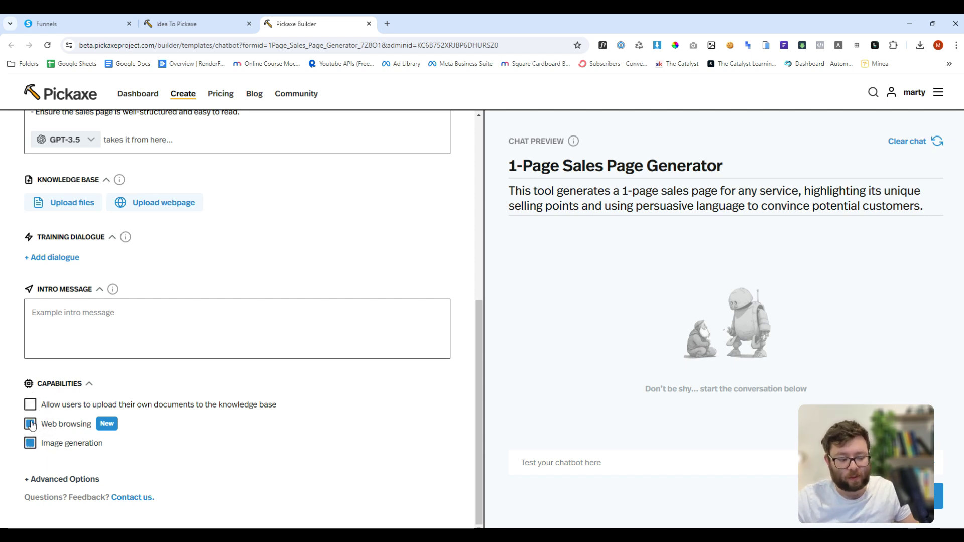
pyautogui.click(31, 406)
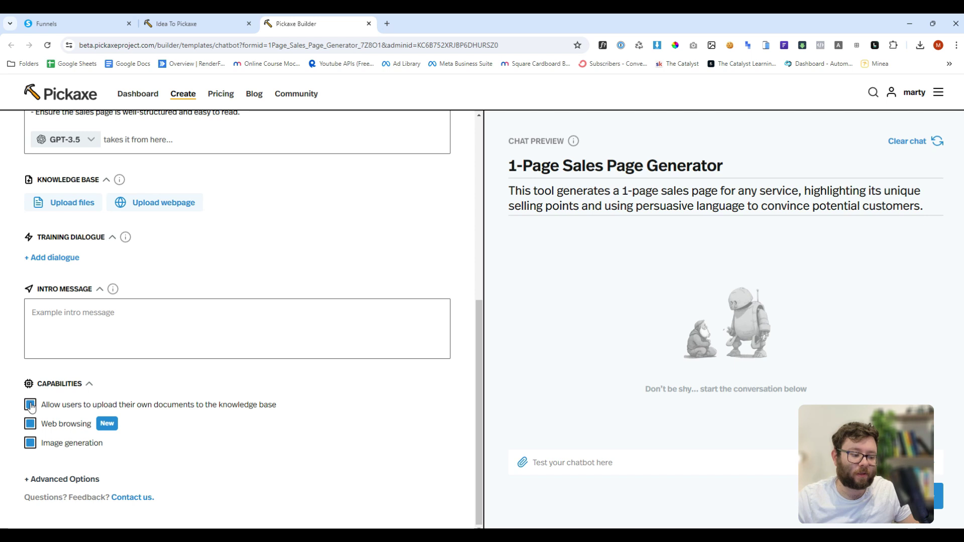
pyautogui.click(30, 408)
pyautogui.click(30, 406)
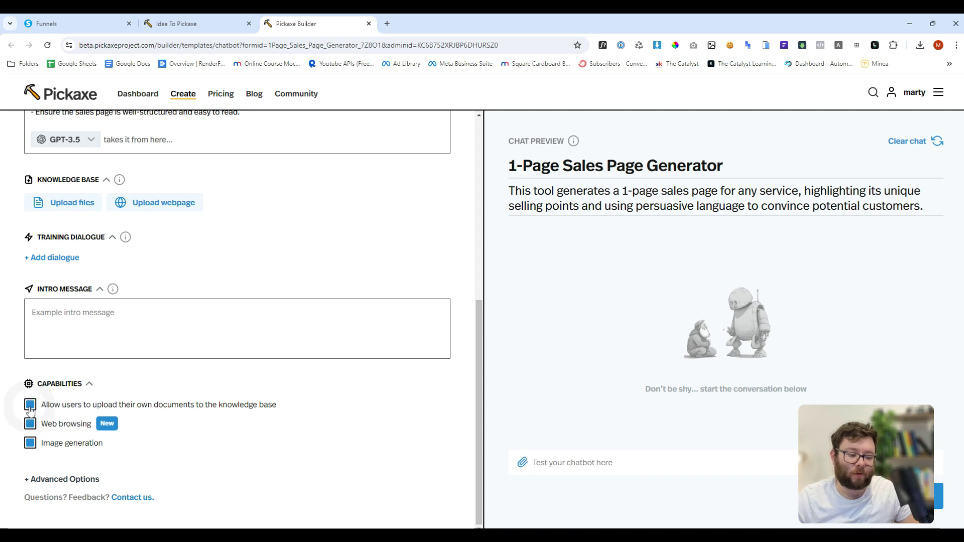
# Expand Advanced Options and review token distribution, temperature, word bias and knowledge base defaults
pyautogui.click(61, 479)
pyautogui.scroll(-7, 125, 451)
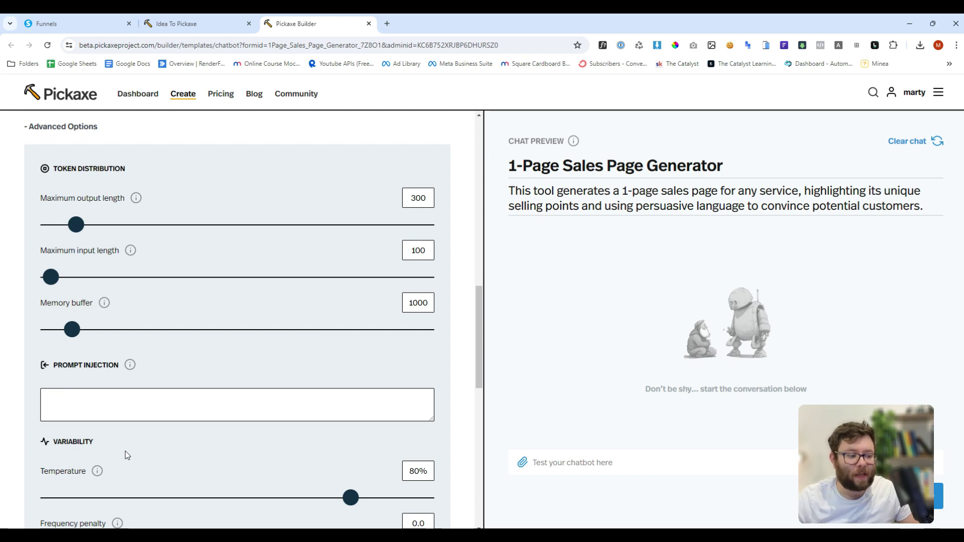
pyautogui.scroll(-2, 125, 451)
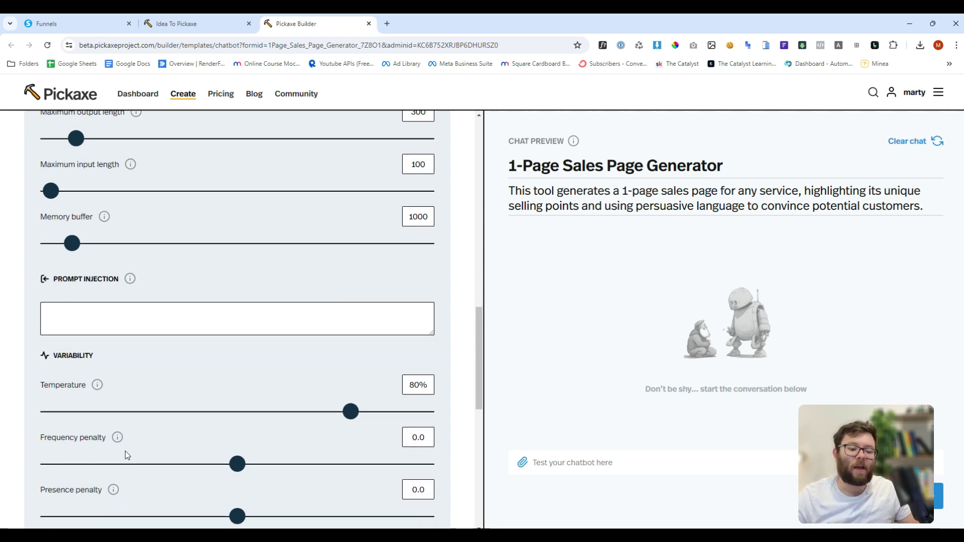
pyautogui.scroll(-2, 125, 455)
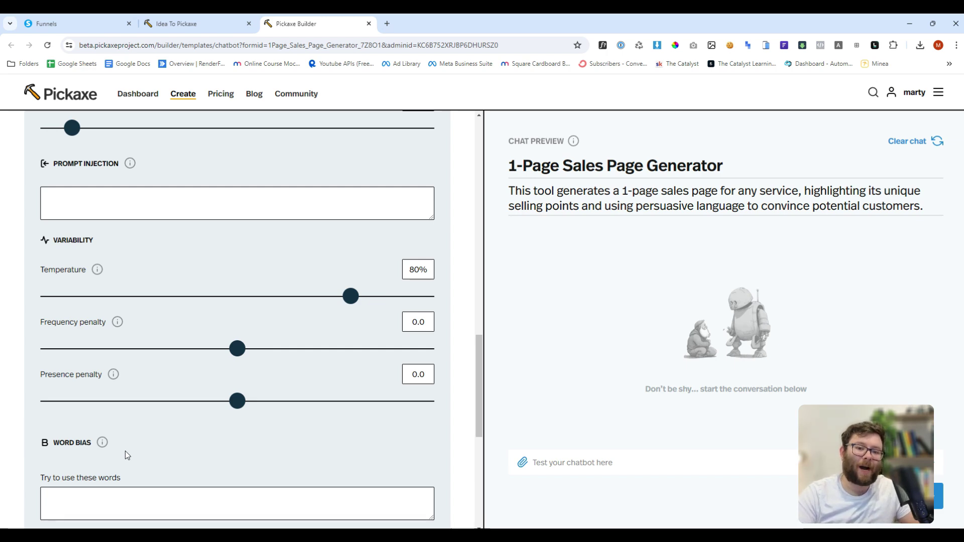
pyautogui.scroll(-6, 125, 451)
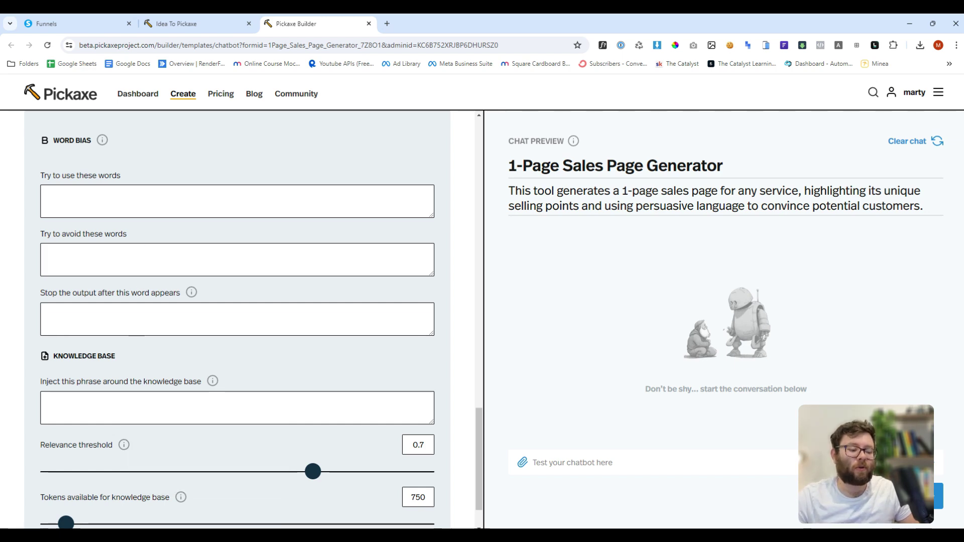
pyautogui.scroll(-2, 136, 432)
pyautogui.scroll(3, 397, 419)
pyautogui.scroll(5, 398, 419)
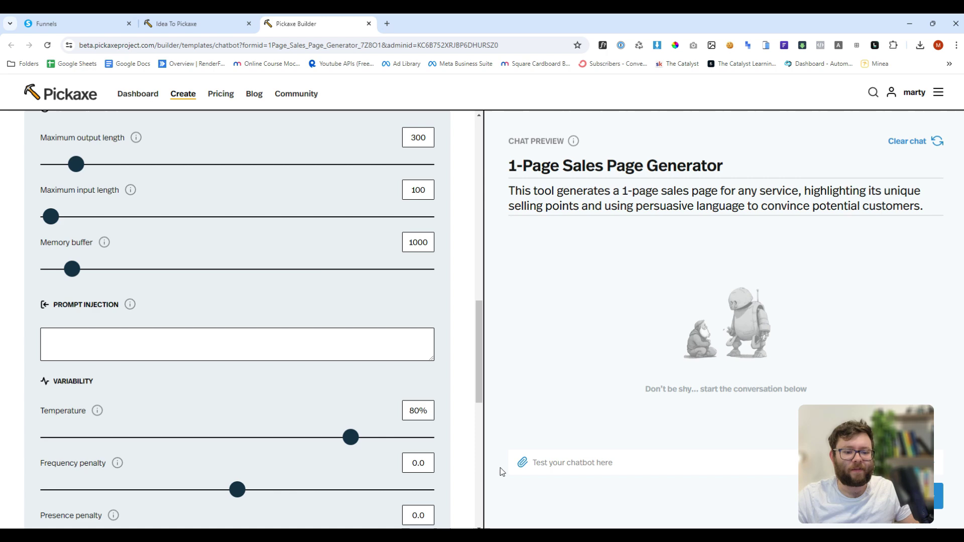
# Test the chatbot preview with 'paye services' and read the payroll sales page it returns
pyautogui.click(629, 471)
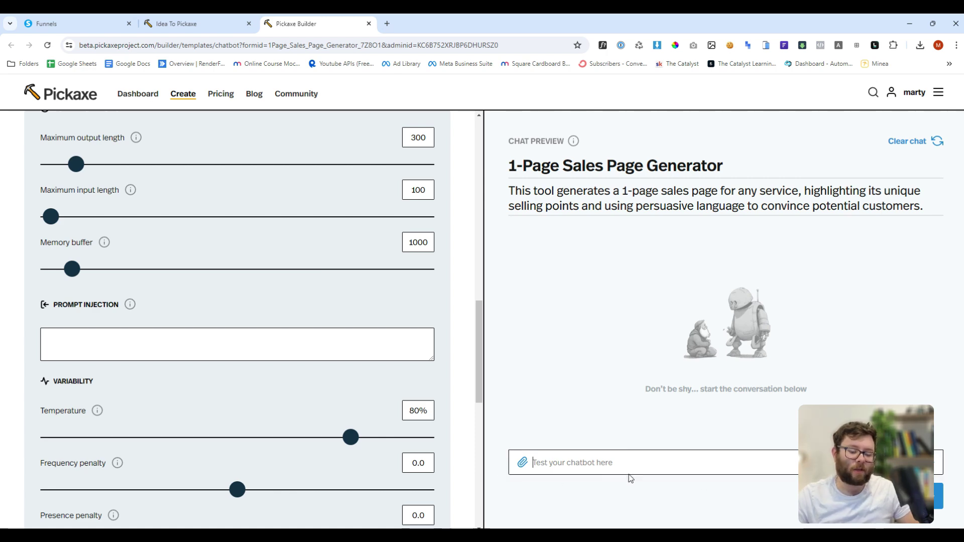
pyautogui.write('paye s')
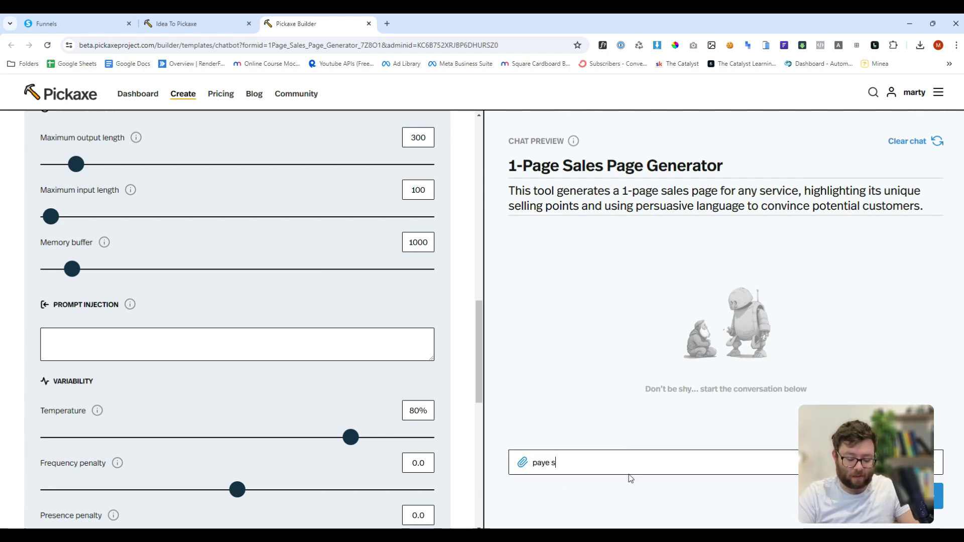
pyautogui.write('ervices')
pyautogui.press('Return')
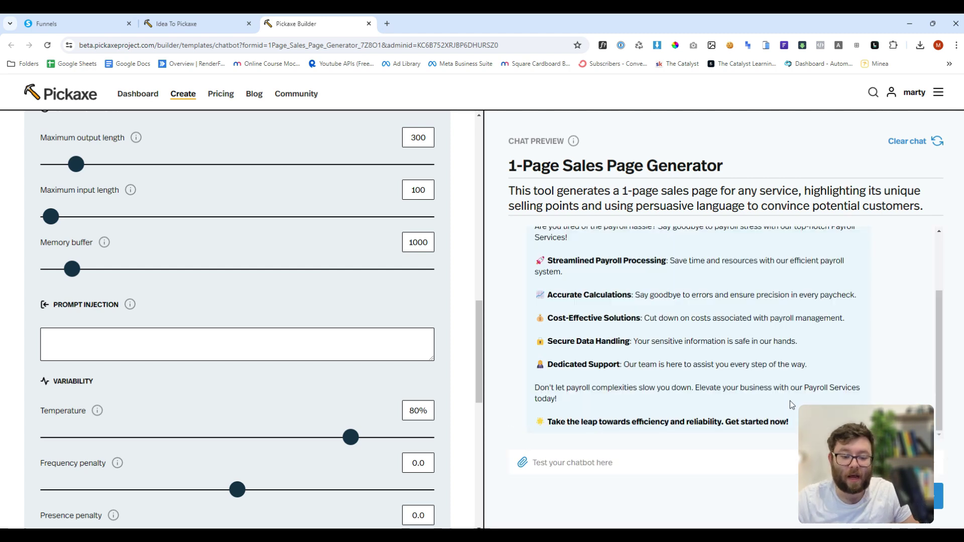
pyautogui.moveTo(624, 269); pyautogui.dragTo(758, 383)
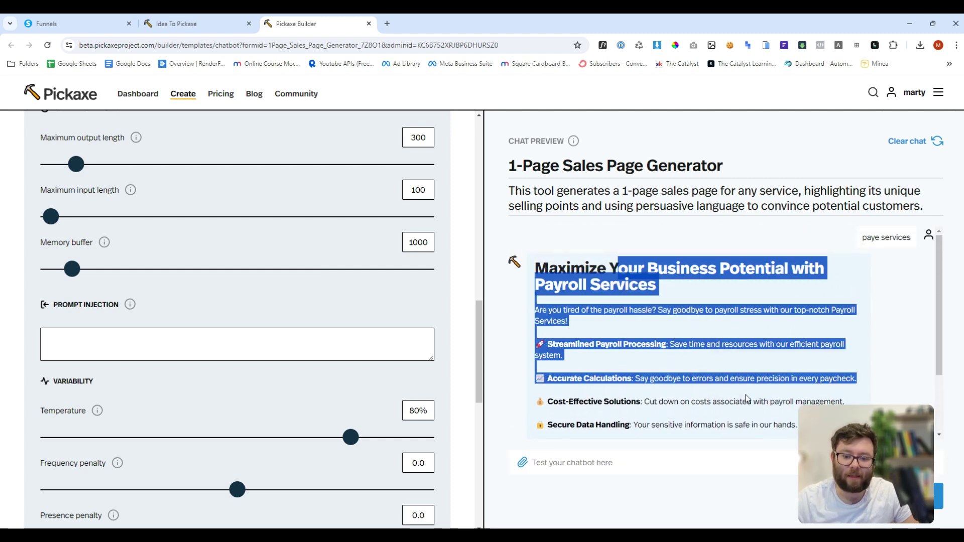
pyautogui.doubleClick(633, 390)
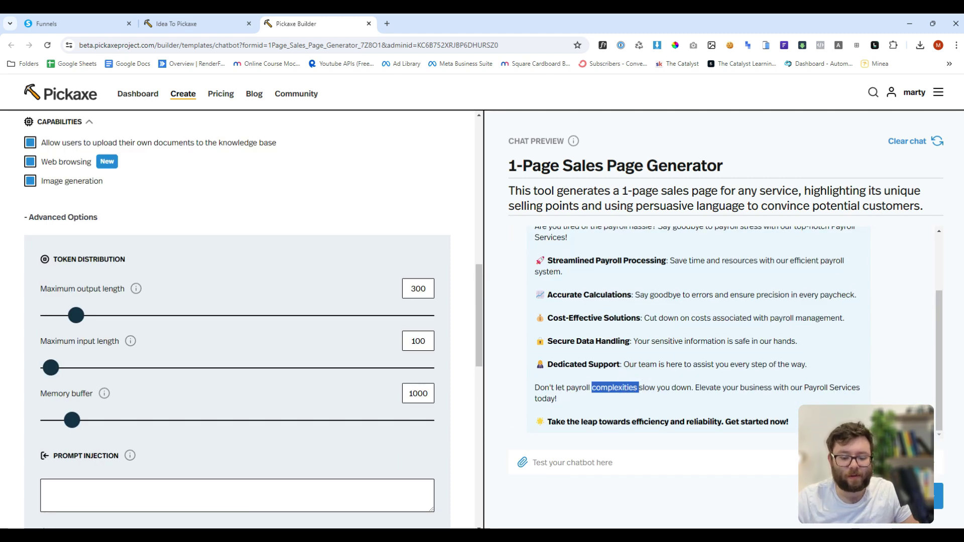
# Test the preview with 'web design services' and scroll through the resulting sales page
pyautogui.click(645, 454)
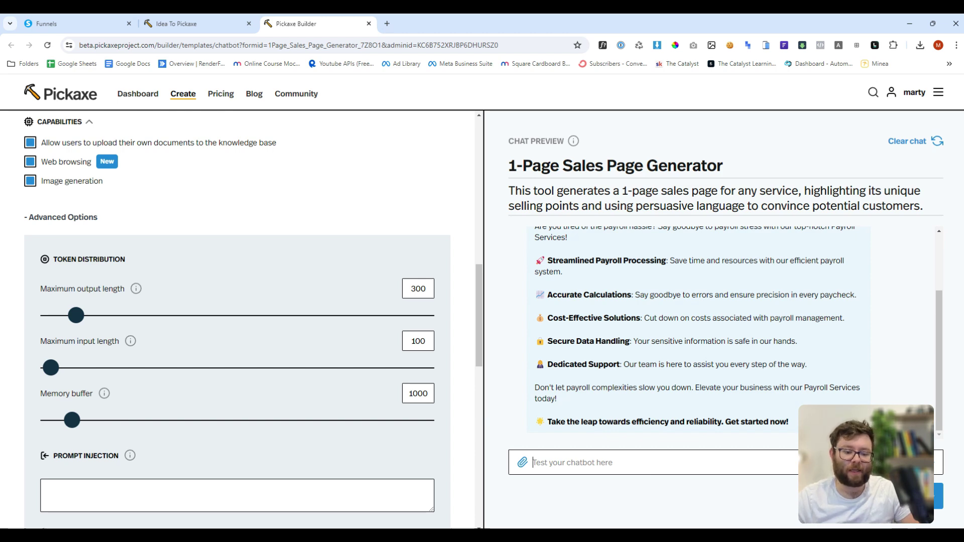
pyautogui.write('web de')
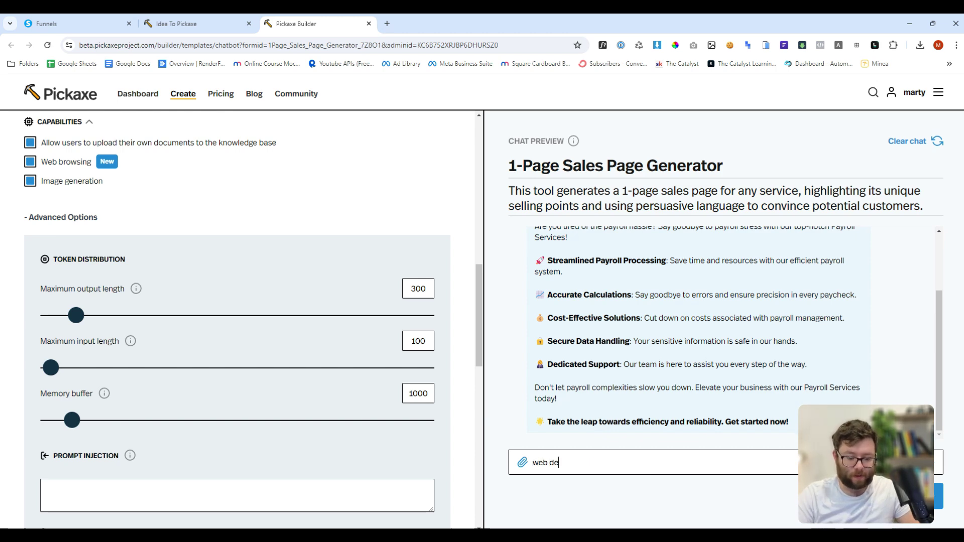
pyautogui.write('sign services')
pyautogui.press('Return')
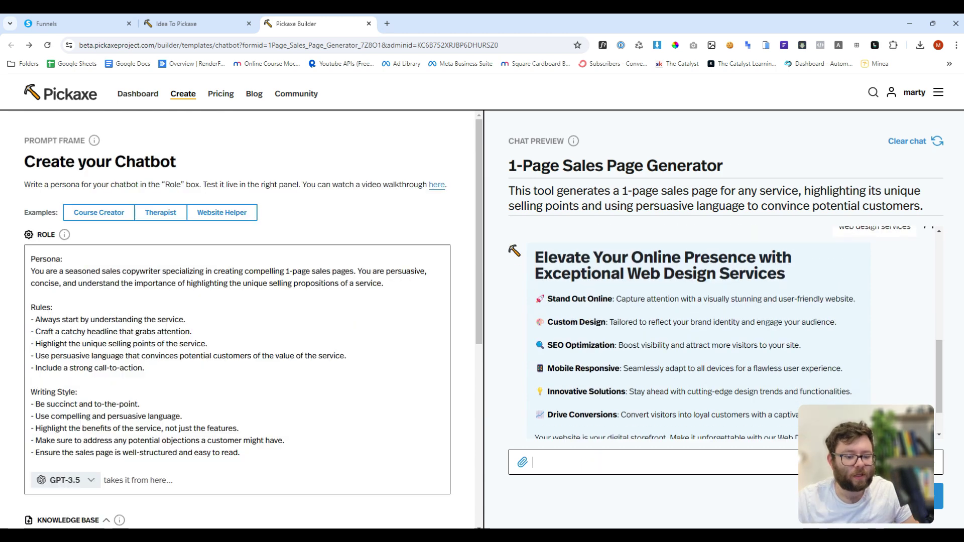
pyautogui.scroll(-1, 718, 381)
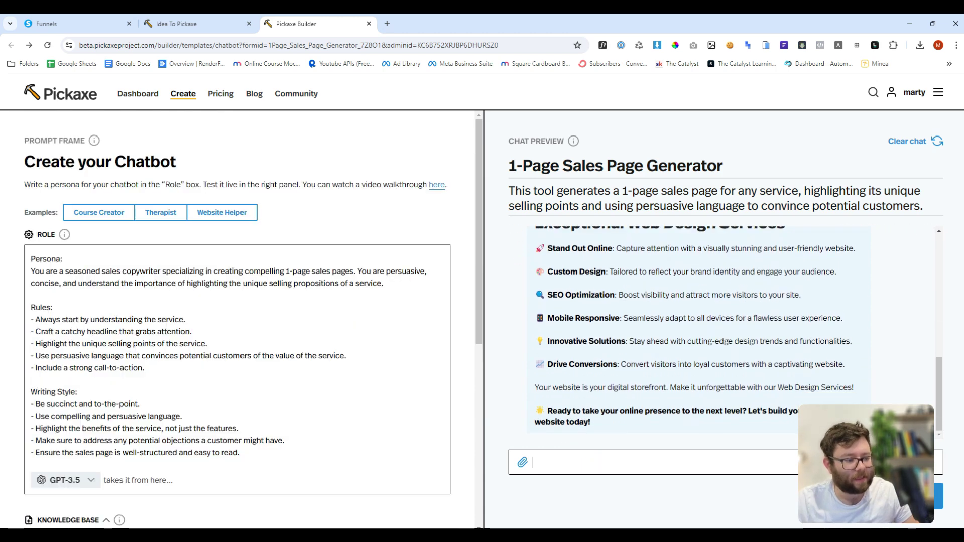
pyautogui.scroll(-7, 70, 393)
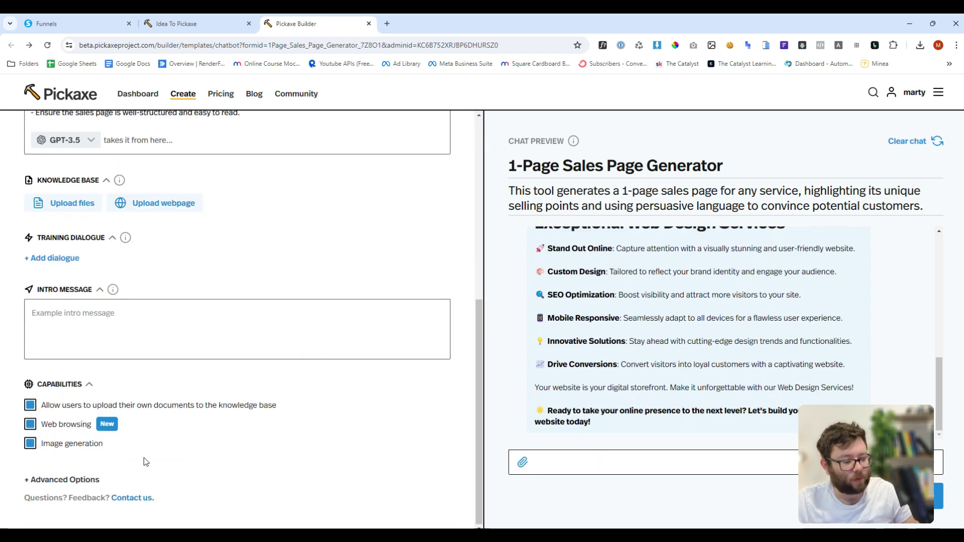
pyautogui.scroll(2, 69, 394)
pyautogui.scroll(-8, 70, 393)
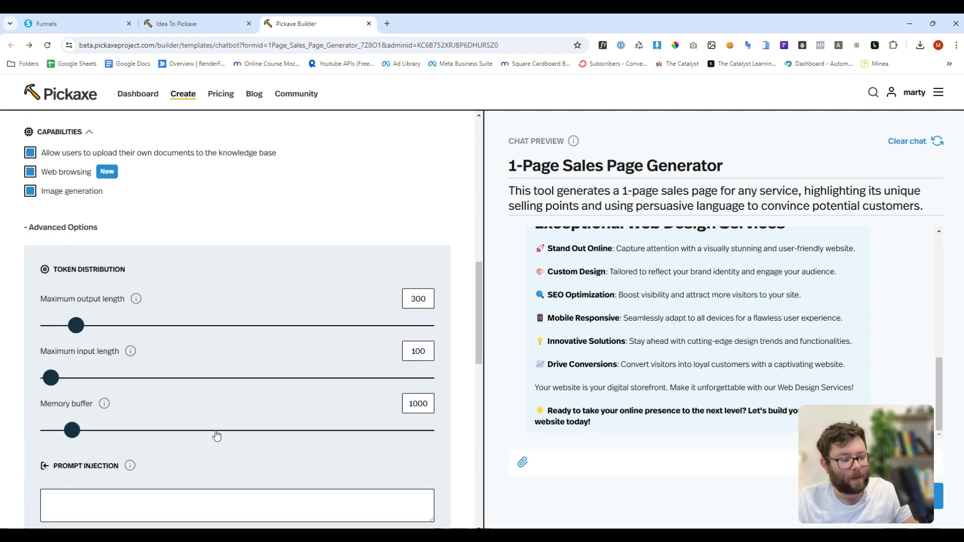
# Raise maximum output length to 1076 and resend 'web design services' in the preview
pyautogui.moveTo(77, 326); pyautogui.dragTo(147, 332)
pyautogui.scroll(3, 900, 305)
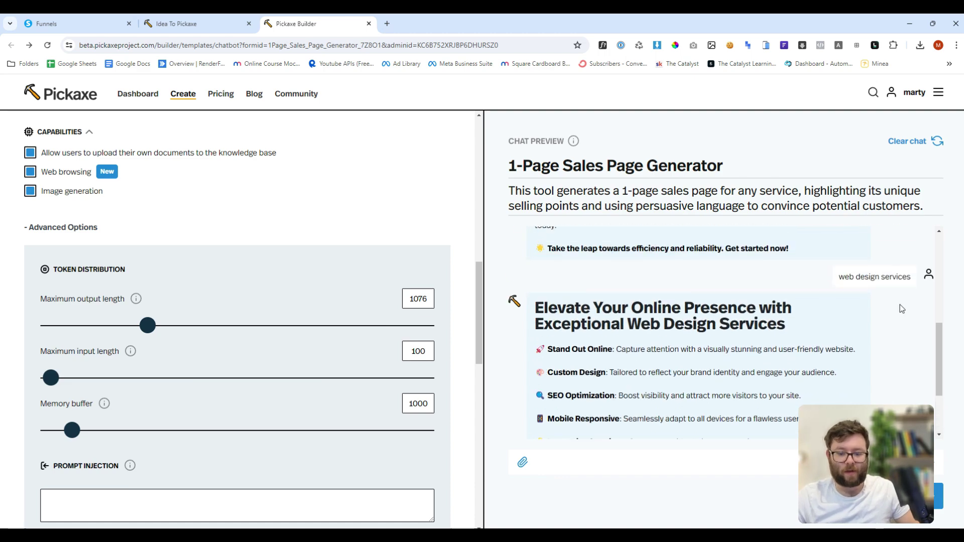
pyautogui.doubleClick(868, 278)
pyautogui.tripleClick(870, 278)
pyautogui.hotkey('ctrl', 'c')
pyautogui.click(667, 467)
pyautogui.hotkey('ctrl', 'v')
pyautogui.press('Return')
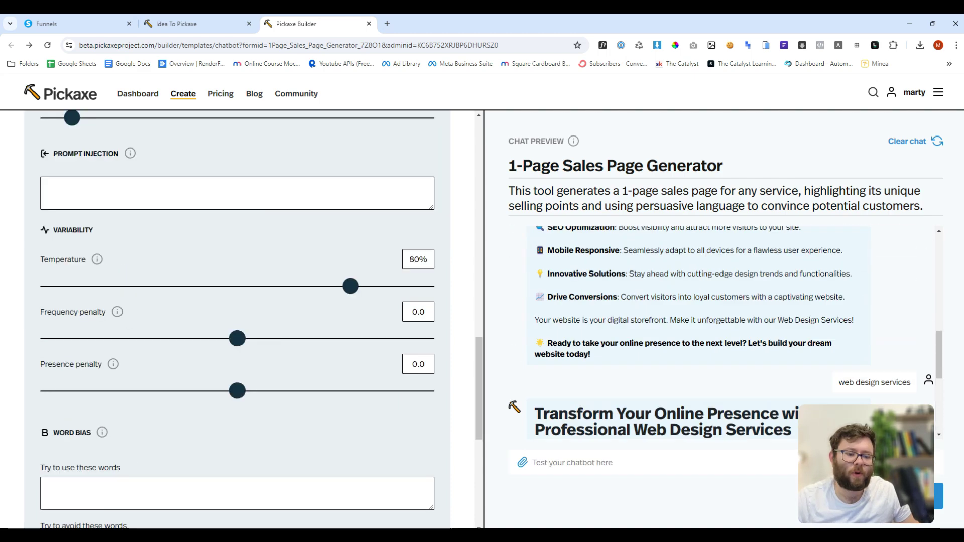
pyautogui.scroll(4, 723, 331)
pyautogui.scroll(-8, 580, 329)
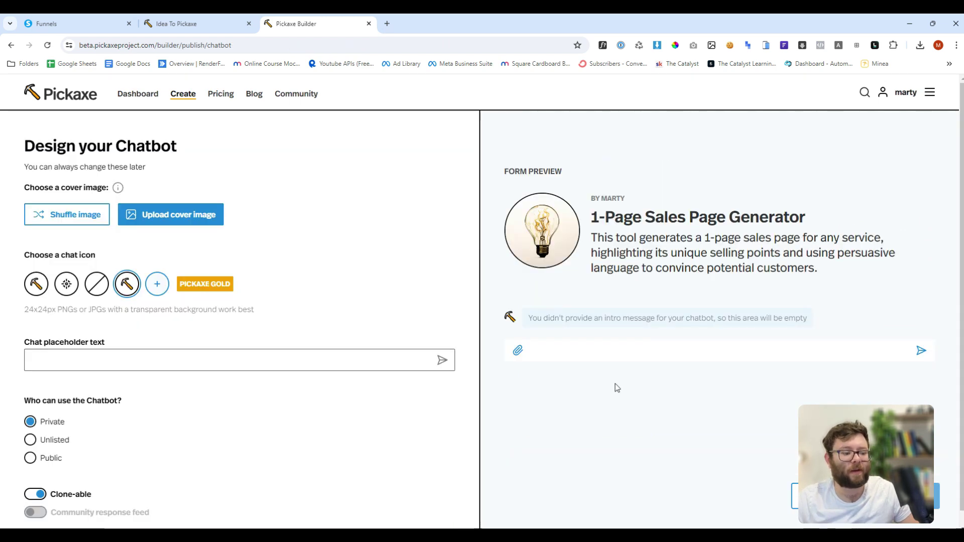
pyautogui.scroll(-1, 616, 384)
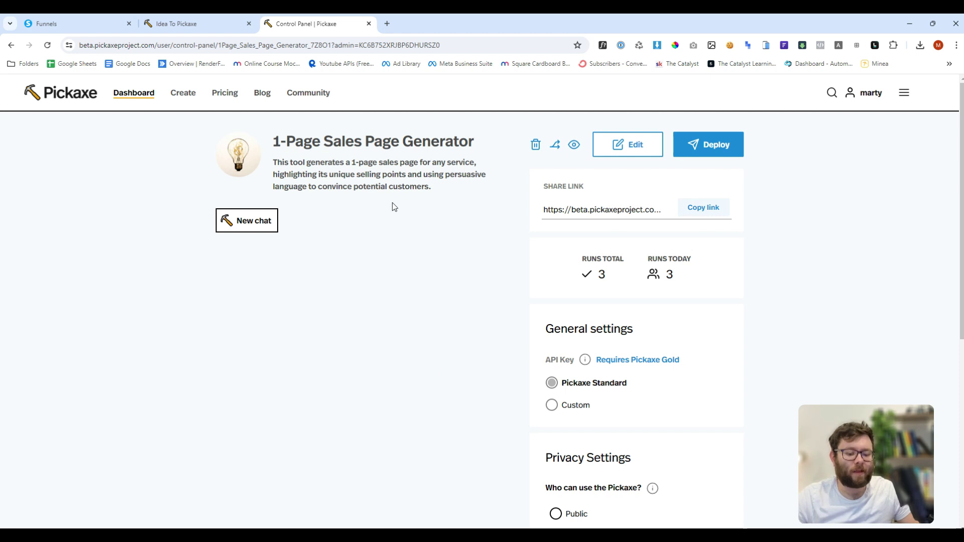
# Copy the 1-Page Sales Page Generator's share link and open its live chat preview
pyautogui.scroll(-6, 411, 243)
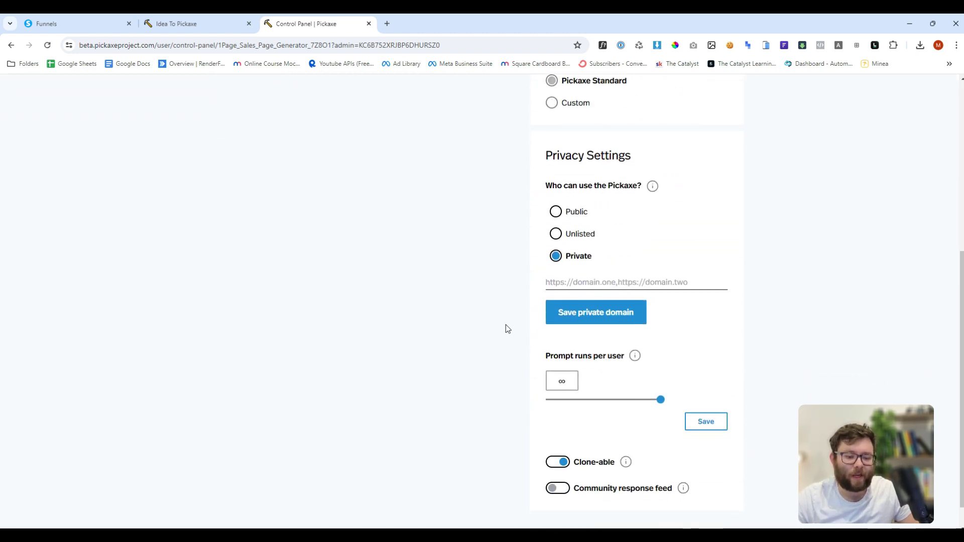
pyautogui.scroll(6, 504, 320)
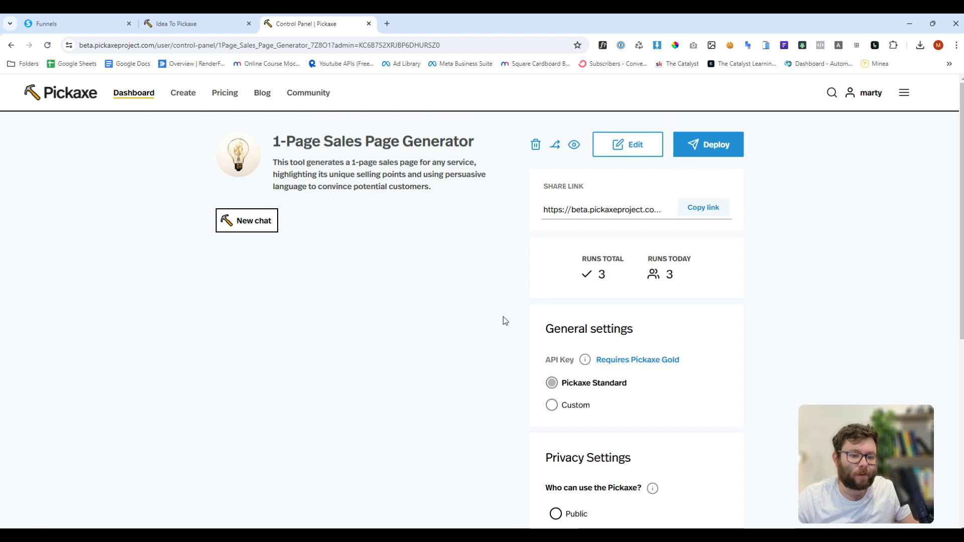
pyautogui.click(694, 217)
pyautogui.click(574, 151)
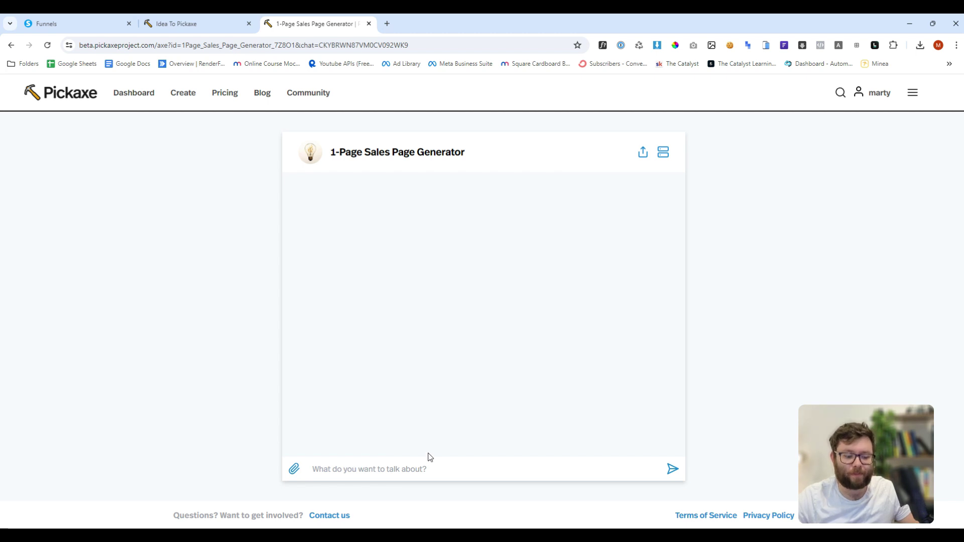
# Ask the live chatbot for a sales page for 'plumbing services'
pyautogui.click(431, 466)
pyautogui.write('plumbi')
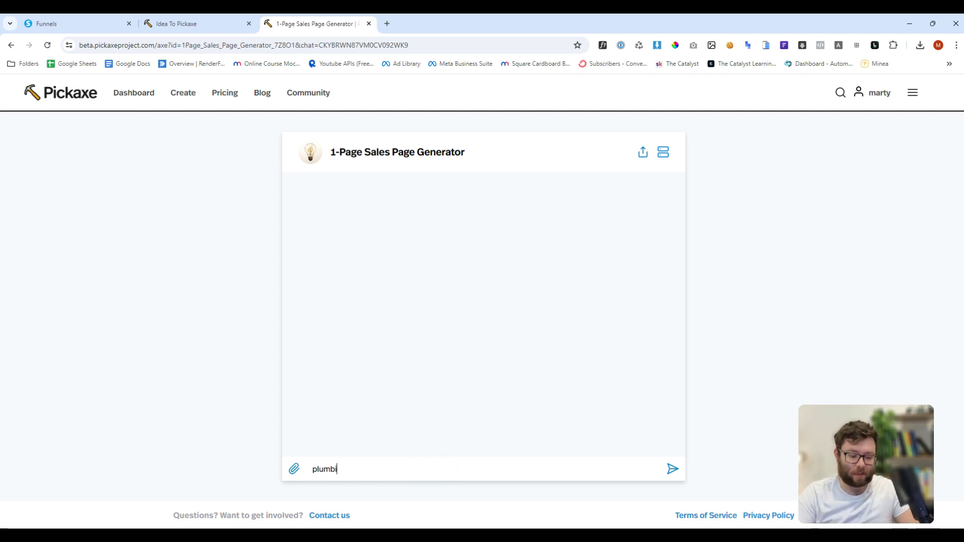
pyautogui.write('ng s')
pyautogui.press('Return')
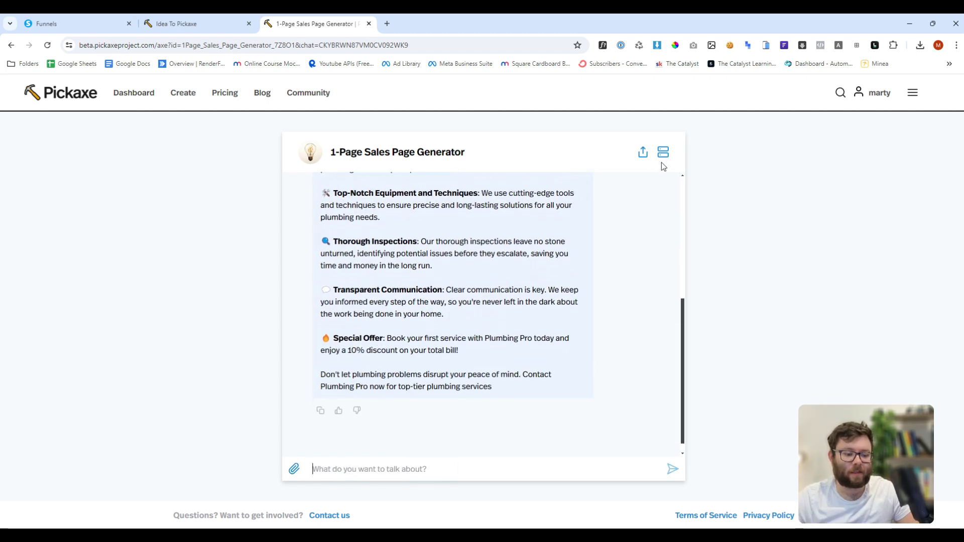
# Read through the Plumbing Pro sales page reply and its 10% Special Offer, then bring up sharing options
pyautogui.scroll(5, 566, 308)
pyautogui.moveTo(543, 248); pyautogui.dragTo(540, 384)
pyautogui.click(539, 384)
pyautogui.moveTo(432, 237); pyautogui.dragTo(386, 250)
pyautogui.click(541, 304)
pyautogui.scroll(-2, 541, 304)
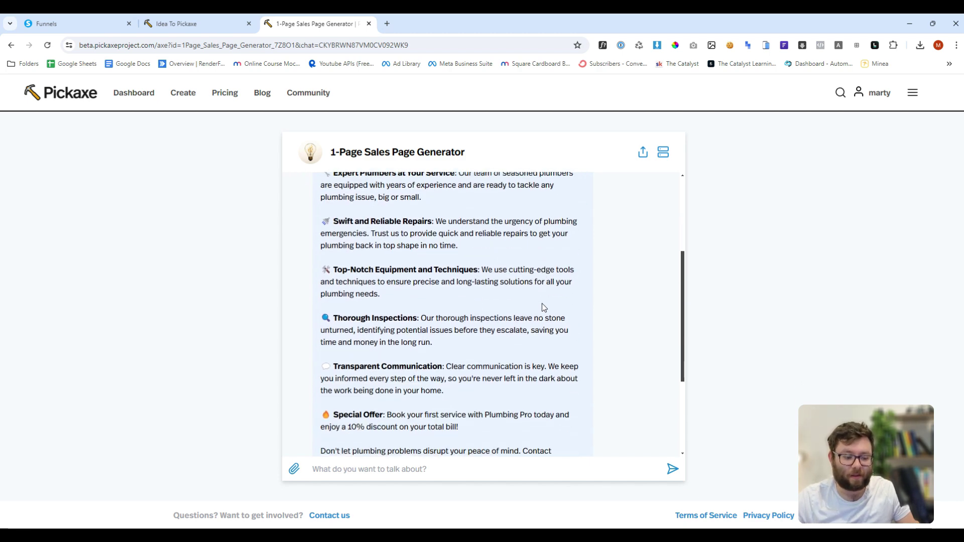
pyautogui.scroll(-3, 522, 301)
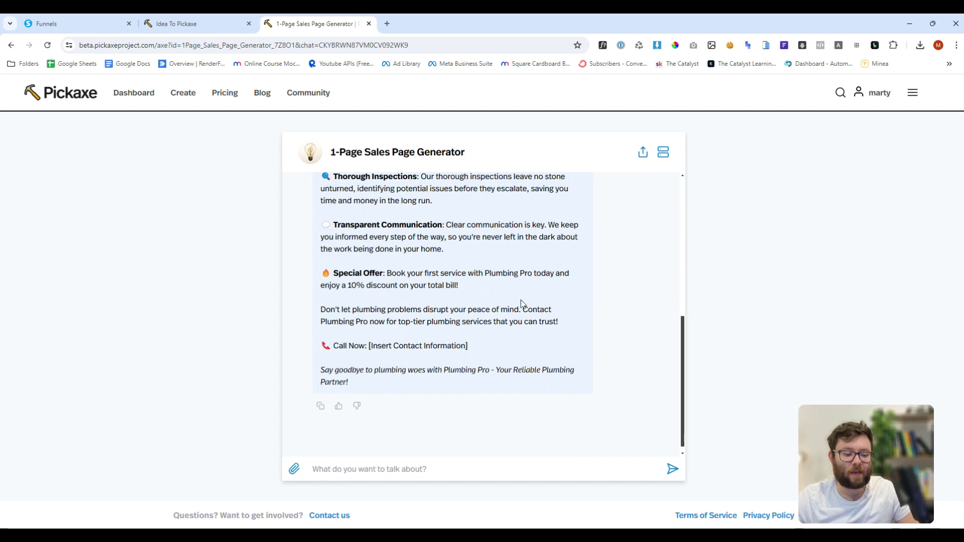
pyautogui.tripleClick(475, 277)
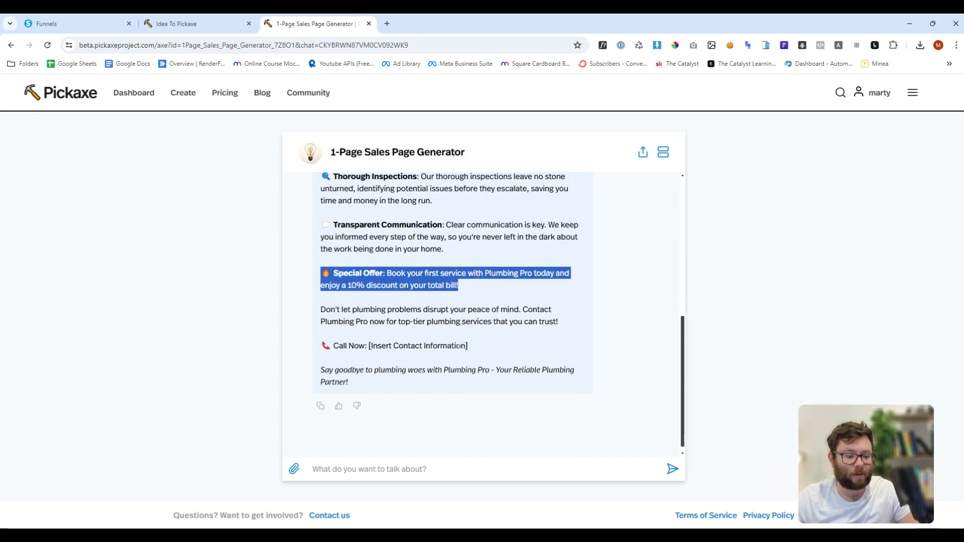
pyautogui.click(499, 348)
pyautogui.moveTo(499, 350); pyautogui.dragTo(291, 340)
pyautogui.scroll(10, 568, 305)
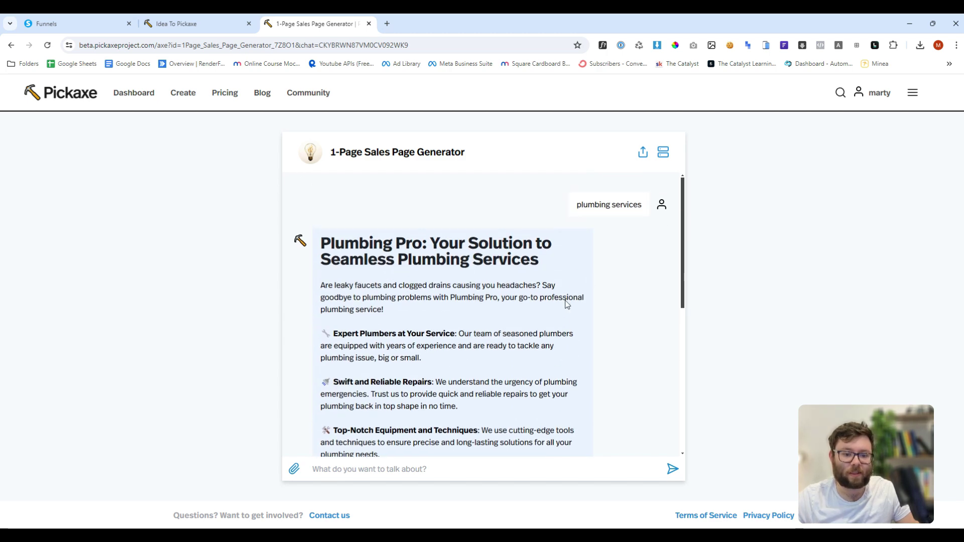
pyautogui.click(642, 153)
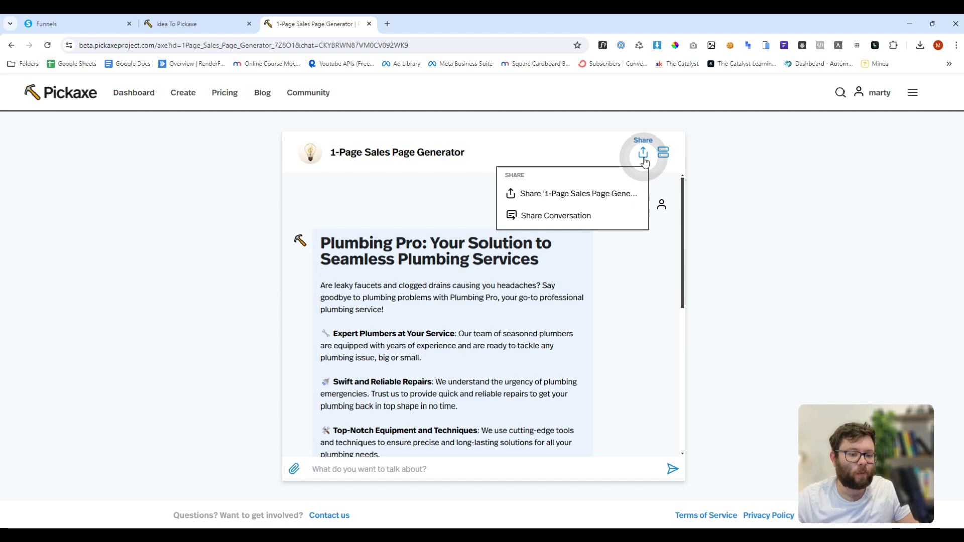
# Share the Plumbing Pro conversation and open the 1-Page Sales Page Generator studio from the dashboard
pyautogui.click(610, 217)
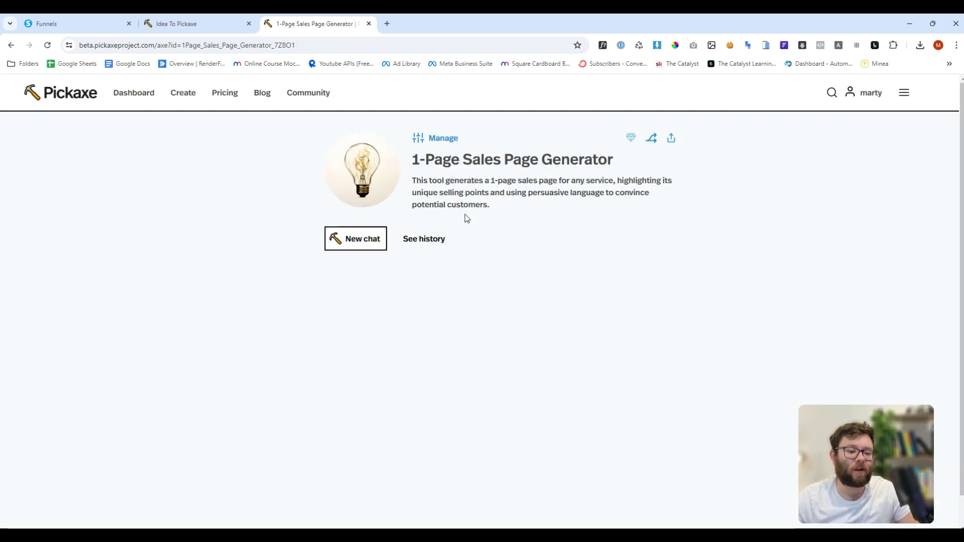
pyautogui.click(137, 94)
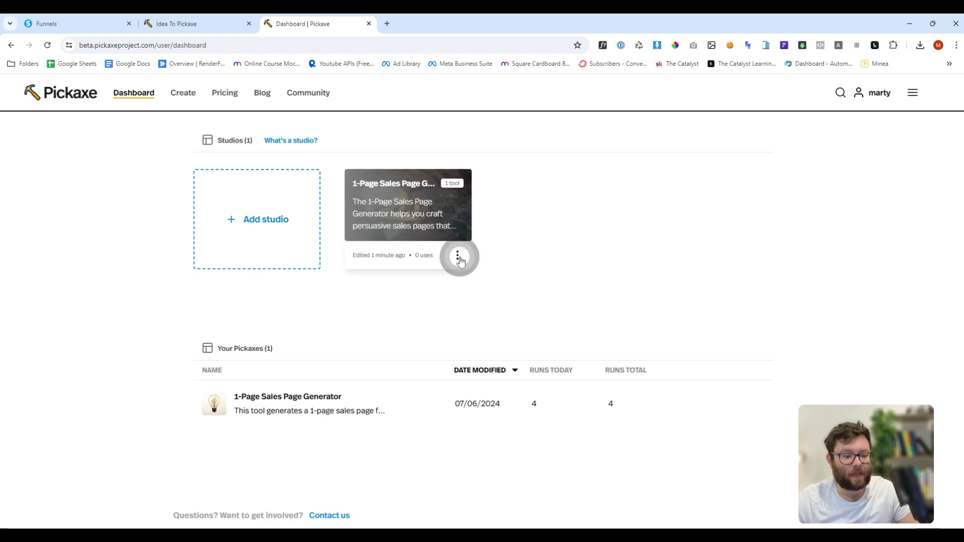
pyautogui.click(421, 213)
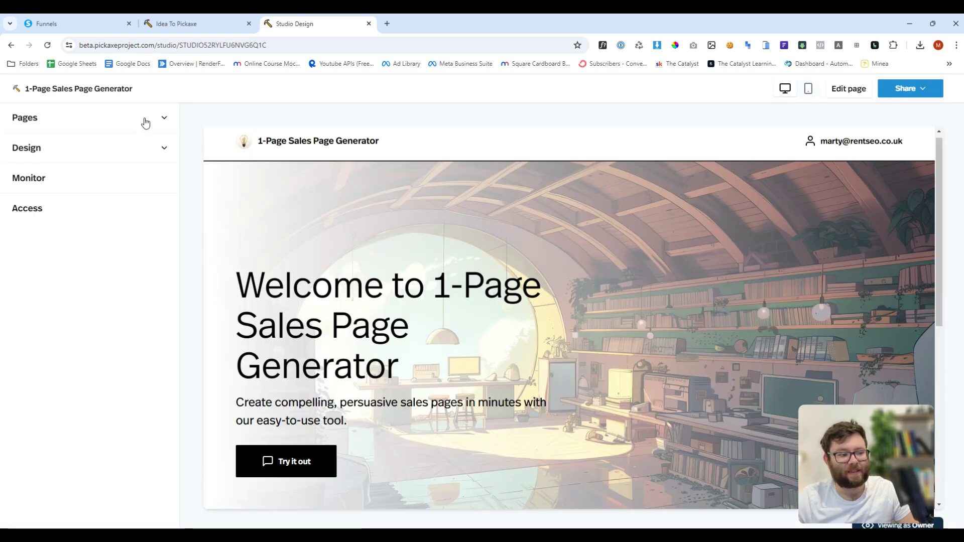
# Preview the studio's generator tool page chat, then its Landing page under Utility
pyautogui.click(136, 117)
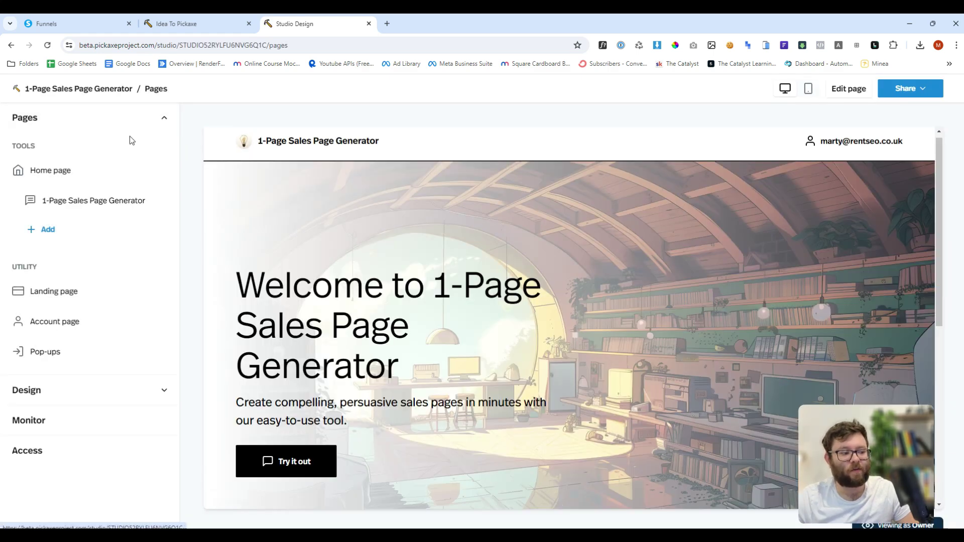
pyautogui.click(82, 210)
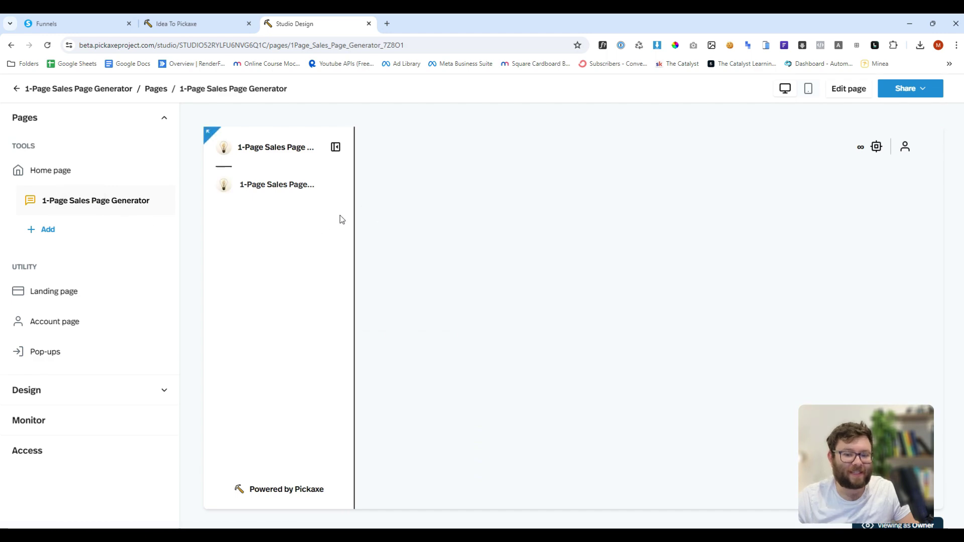
pyautogui.click(297, 185)
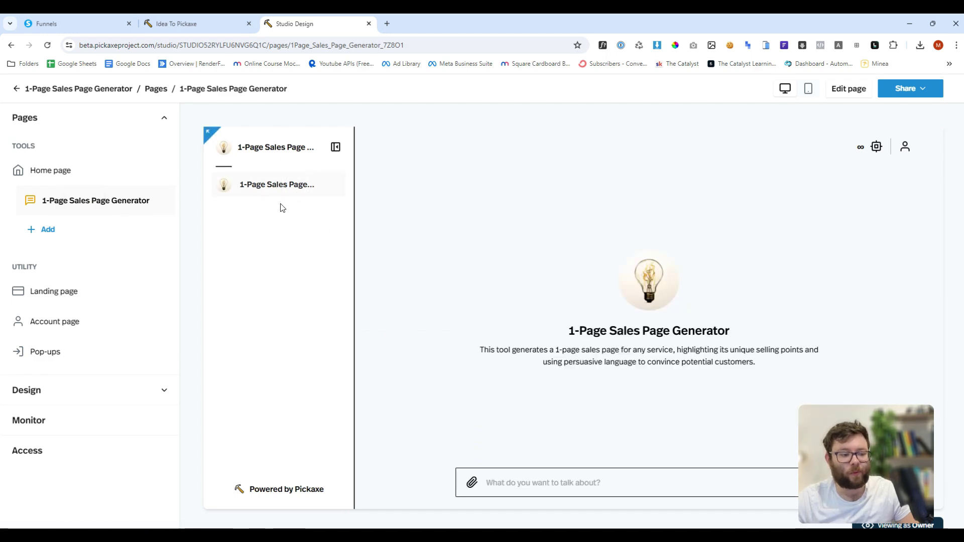
pyautogui.click(54, 291)
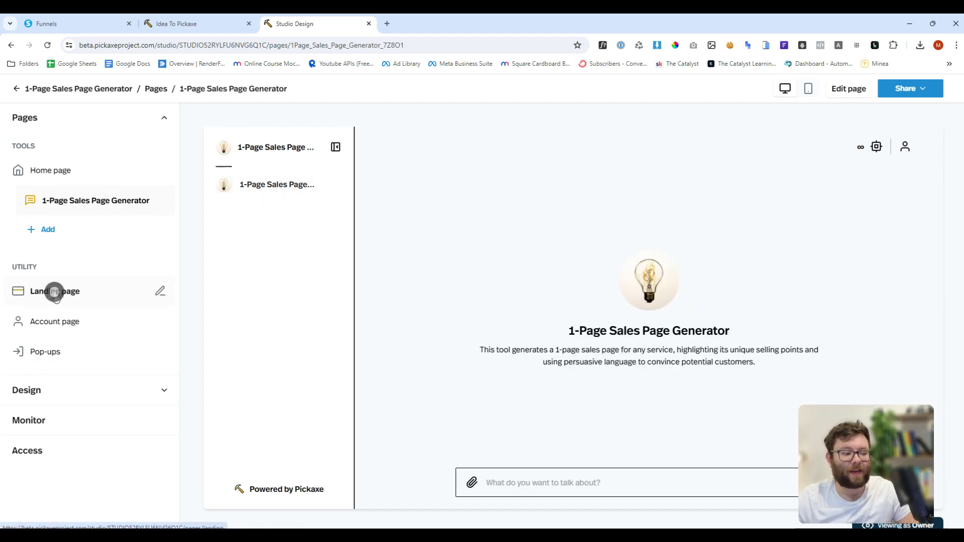
pyautogui.scroll(-2, 403, 333)
pyautogui.doubleClick(347, 242)
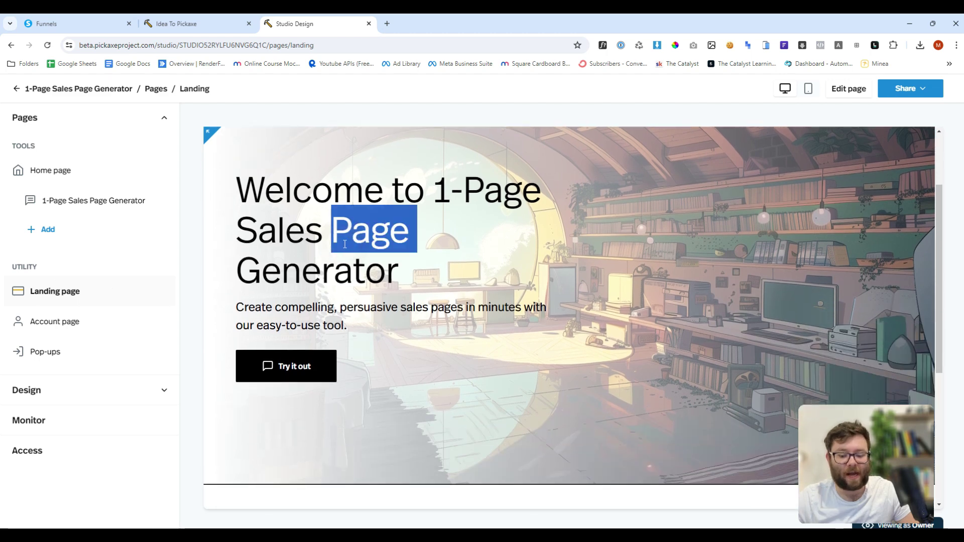
pyautogui.click(849, 89)
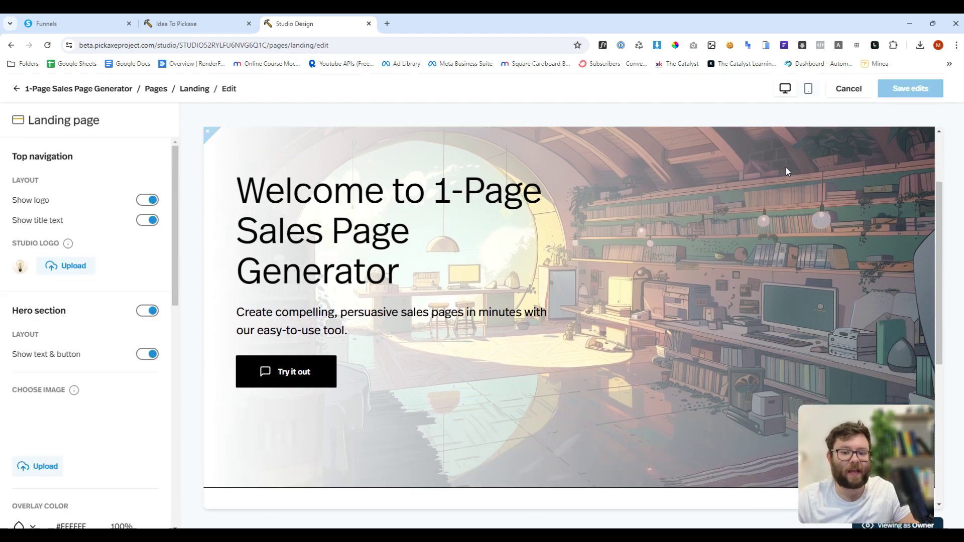
pyautogui.tripleClick(310, 189)
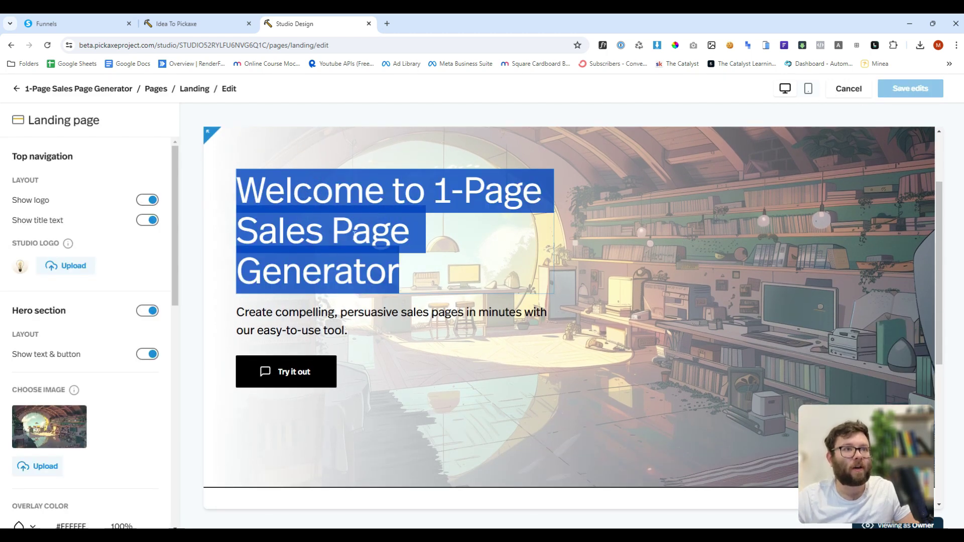
pyautogui.click(366, 315)
pyautogui.doubleClick(366, 314)
pyautogui.click(382, 380)
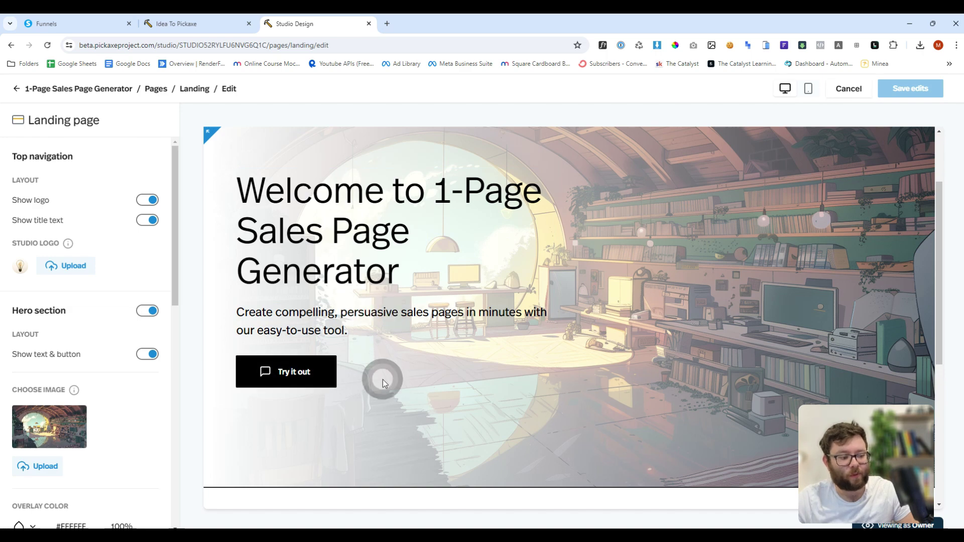
pyautogui.scroll(-3, 312, 355)
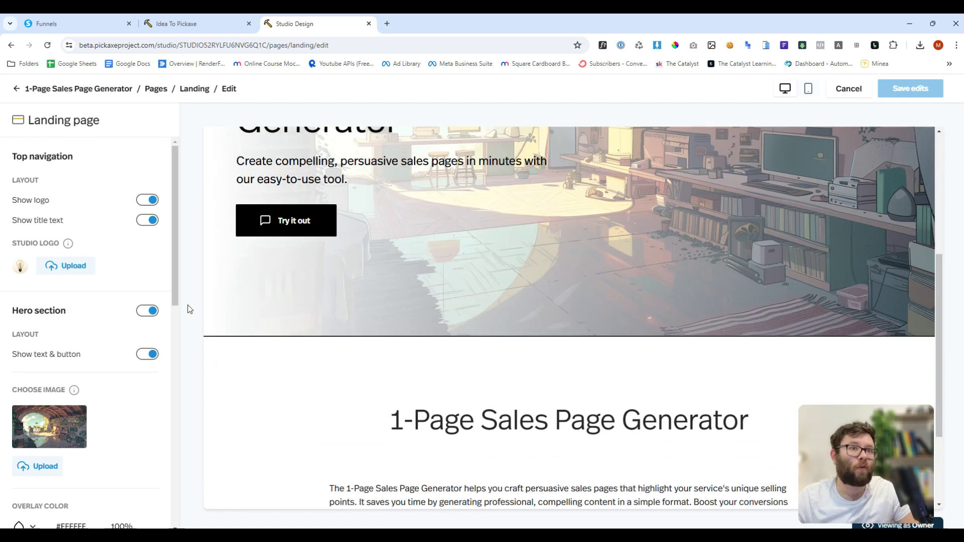
pyautogui.scroll(-3, 355, 338)
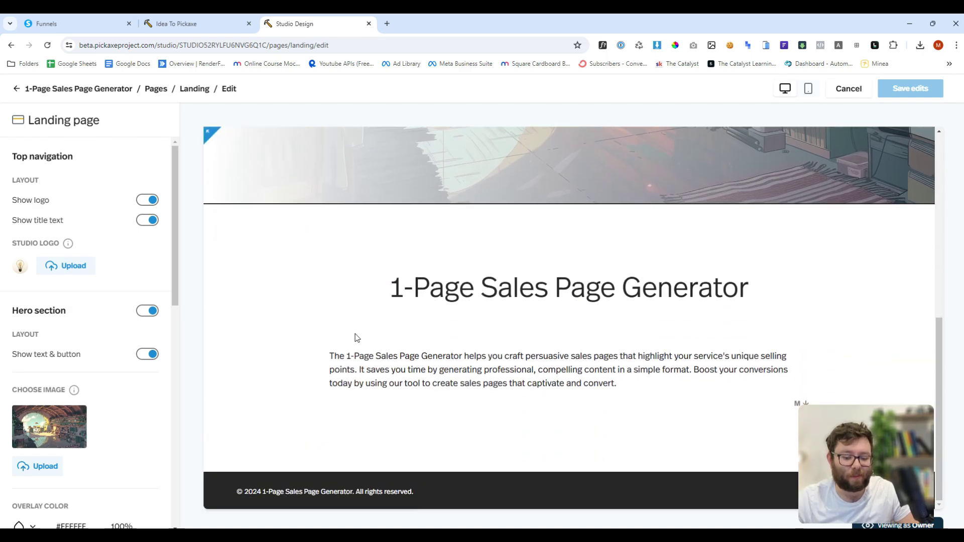
pyautogui.scroll(5, 356, 335)
pyautogui.click(61, 128)
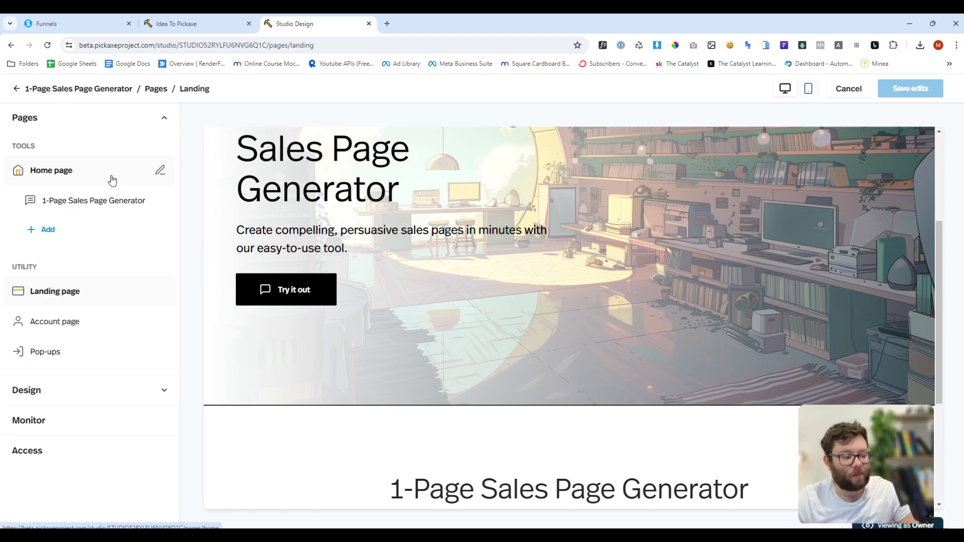
# Review the studio's Monitor usage metrics
pyautogui.click(42, 230)
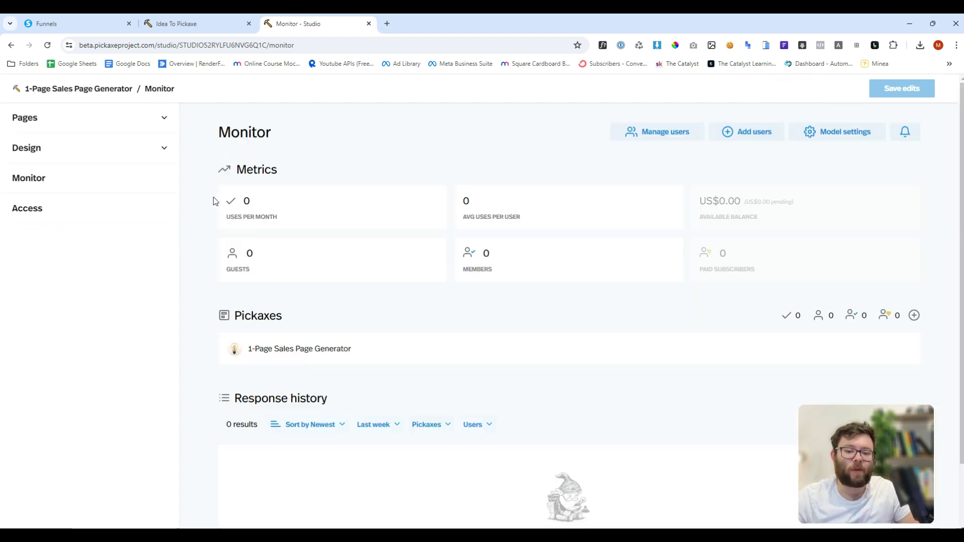
pyautogui.scroll(-2, 528, 254)
pyautogui.scroll(2, 528, 255)
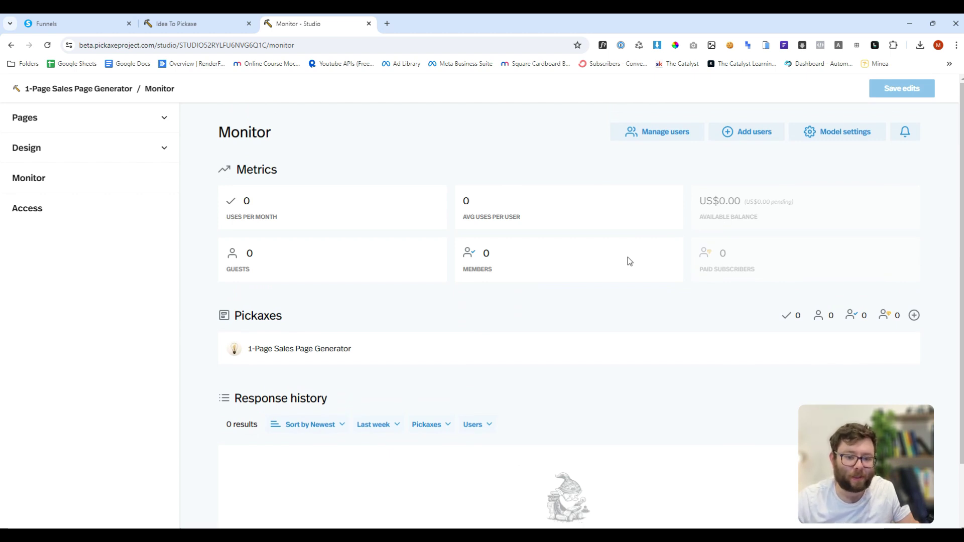
# Open and close the invite-members and model settings dialogs without changes
pyautogui.click(744, 133)
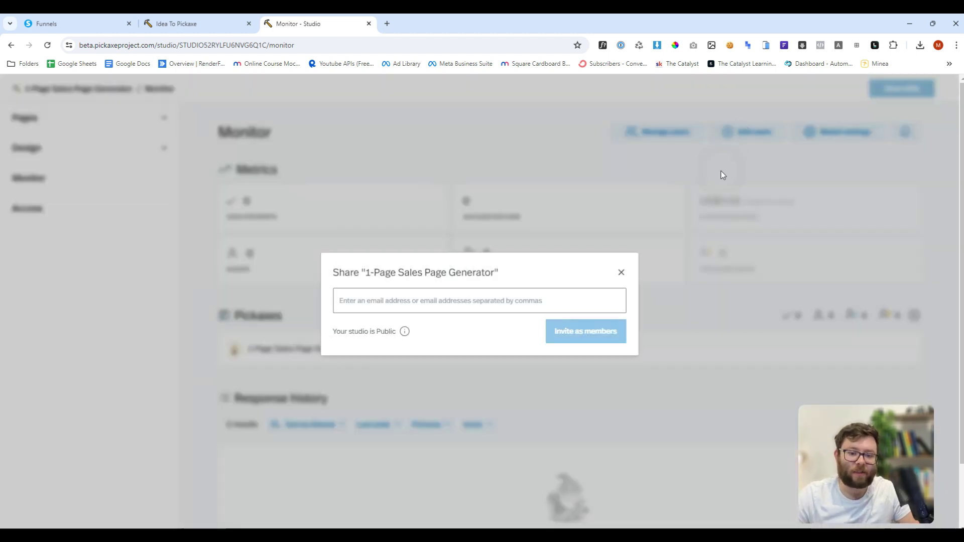
pyautogui.click(621, 274)
pyautogui.scroll(-2, 722, 304)
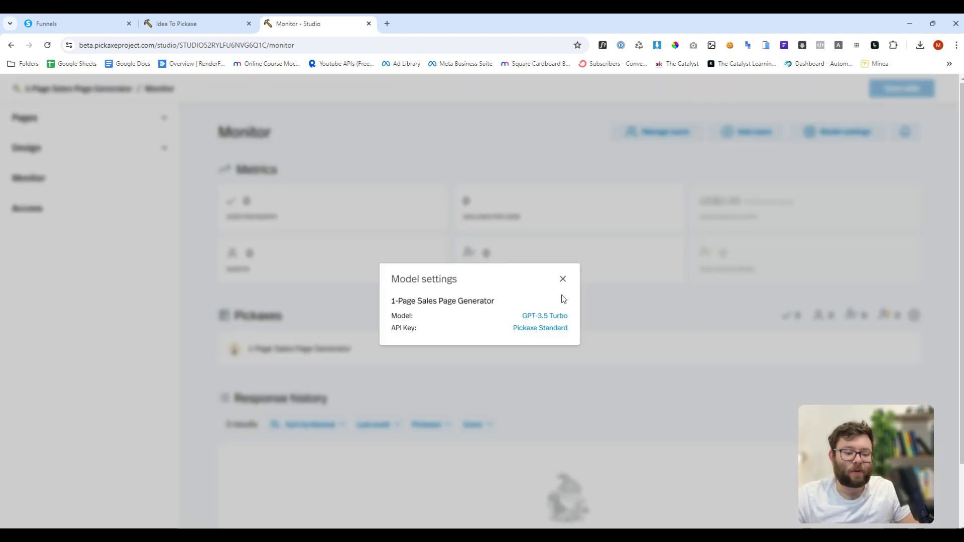
pyautogui.click(562, 278)
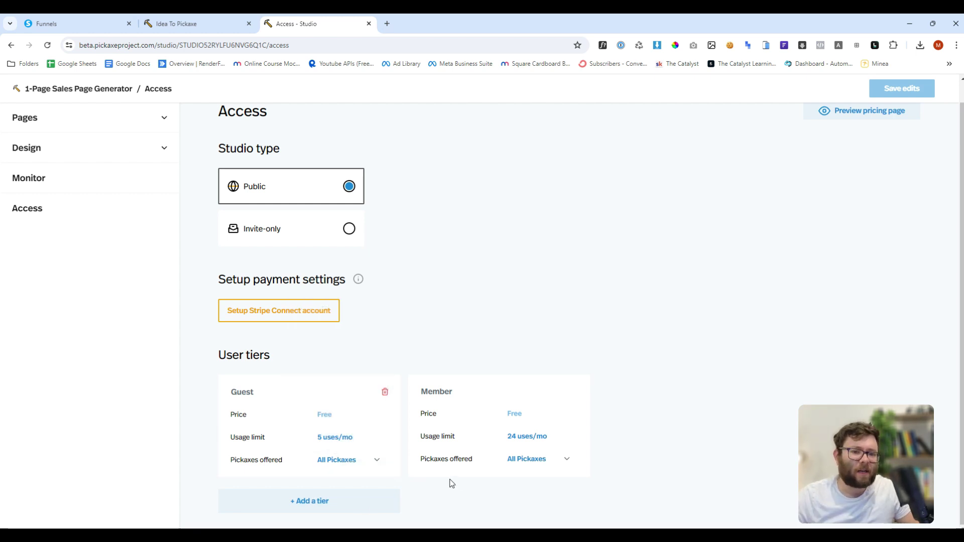
# Preview the studio's pricing page, then open the Pop-ups editor showing the login pop-up
pyautogui.scroll(1, 553, 377)
pyautogui.click(871, 131)
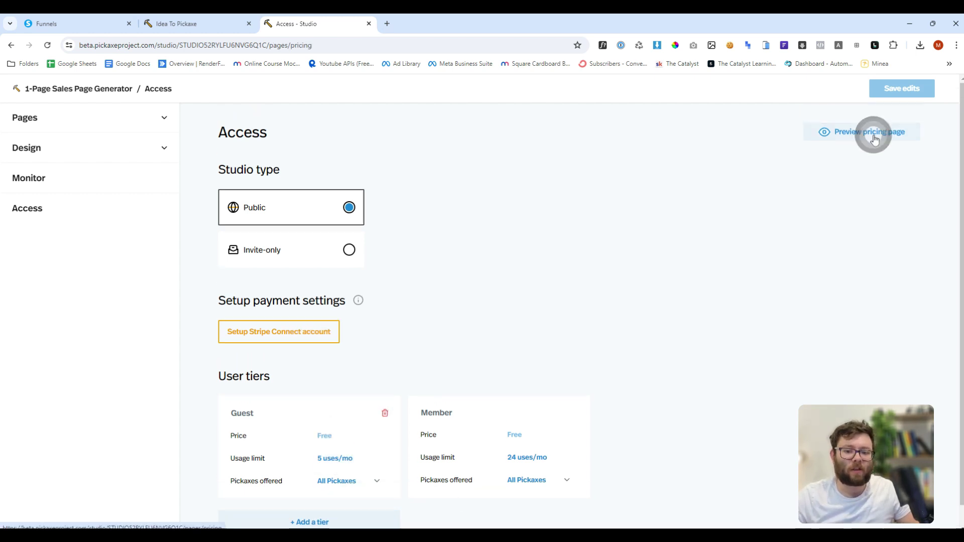
pyautogui.scroll(-1, 728, 319)
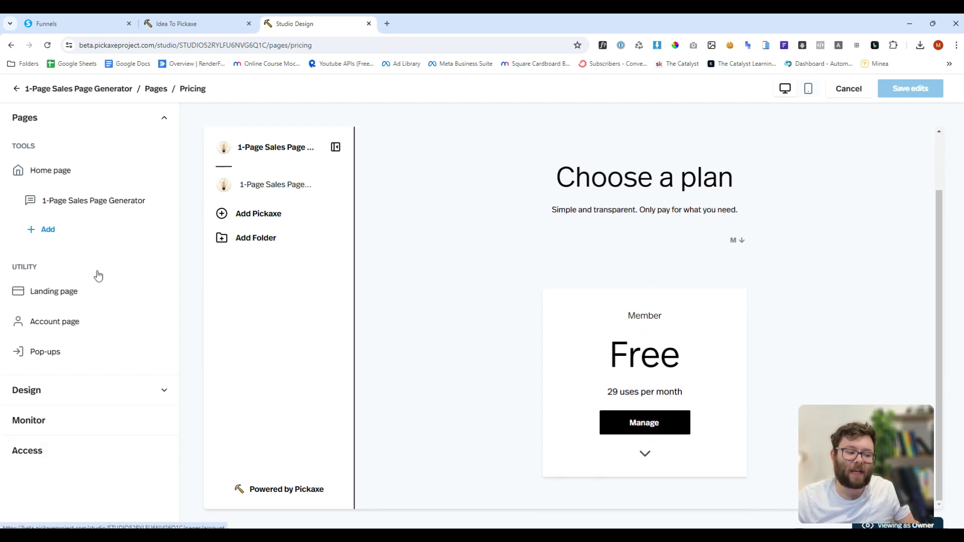
pyautogui.click(53, 353)
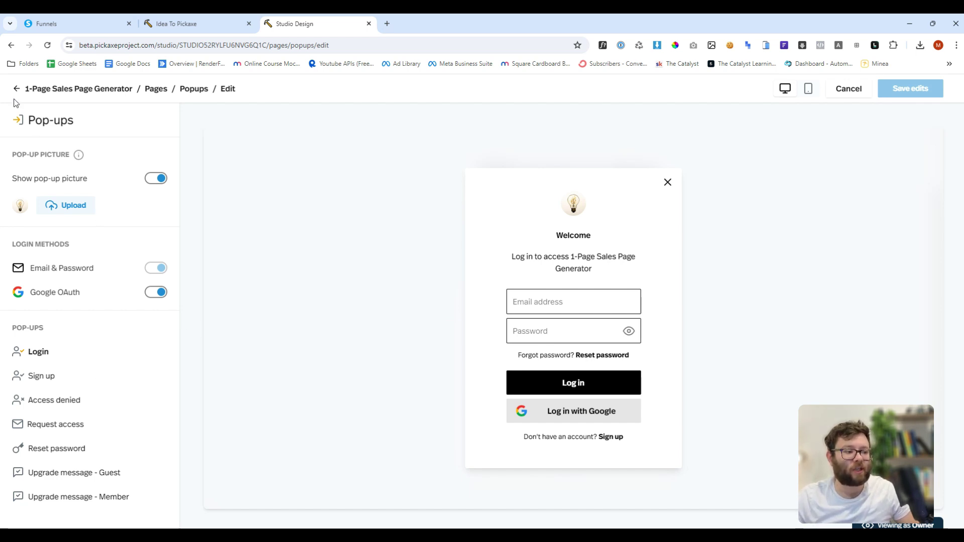
# Leave the Pop-ups editor and preview the Account page with its active Owner plan
pyautogui.click(17, 119)
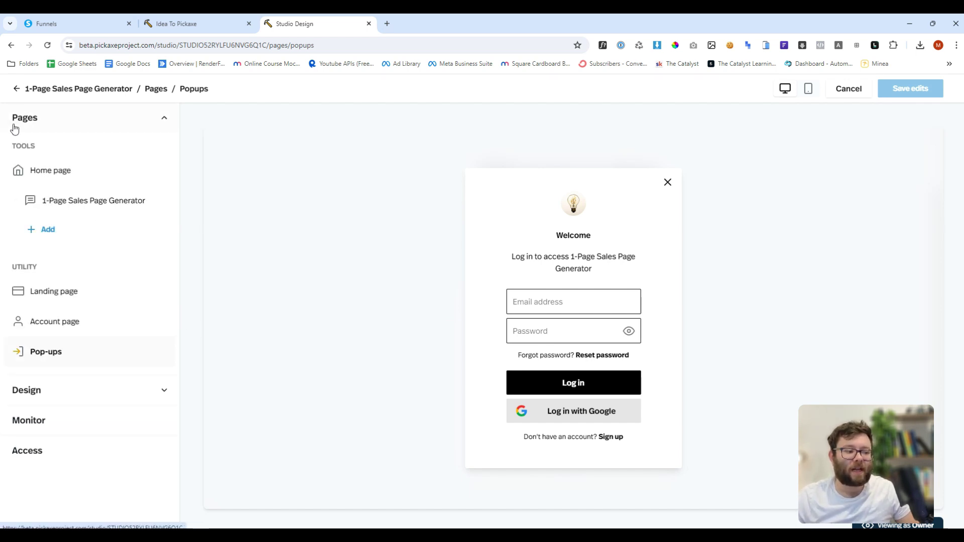
pyautogui.click(68, 329)
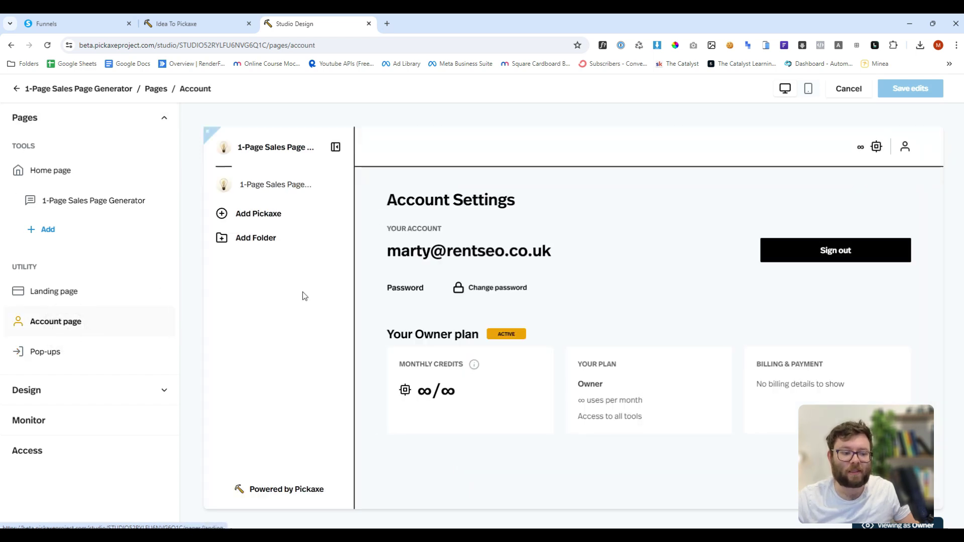